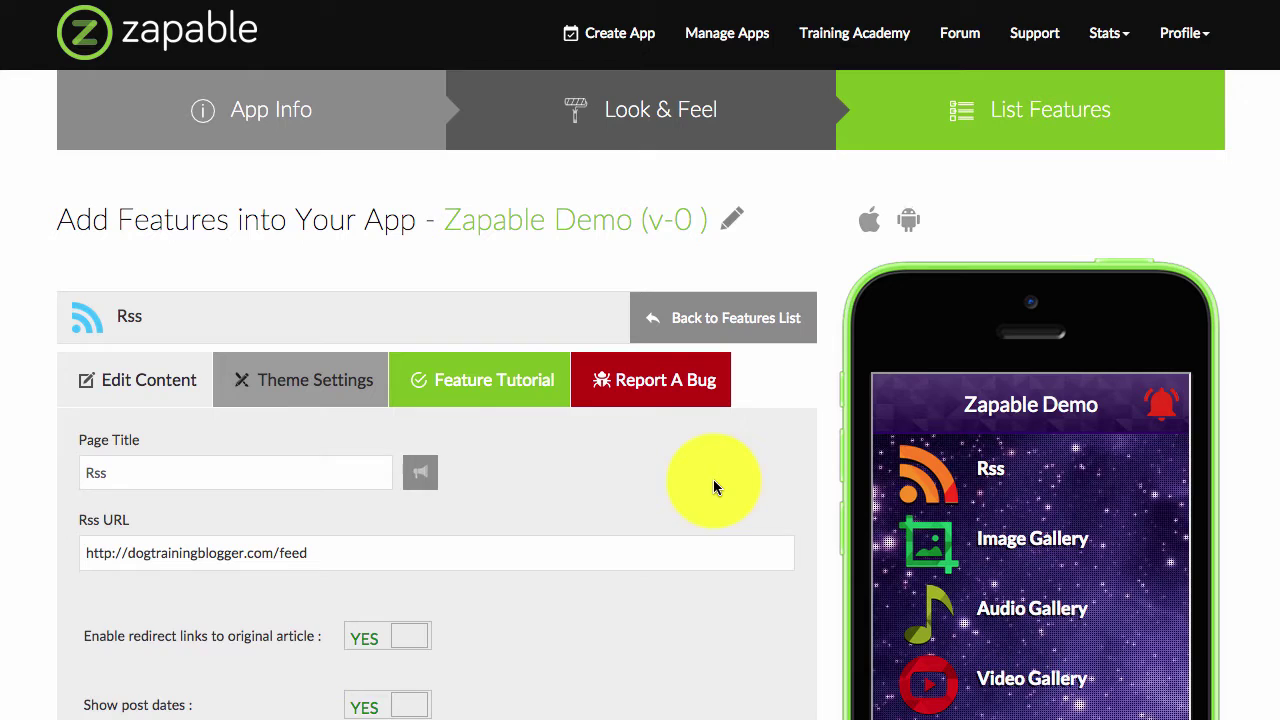
pyautogui.scroll(-2, 557, 524)
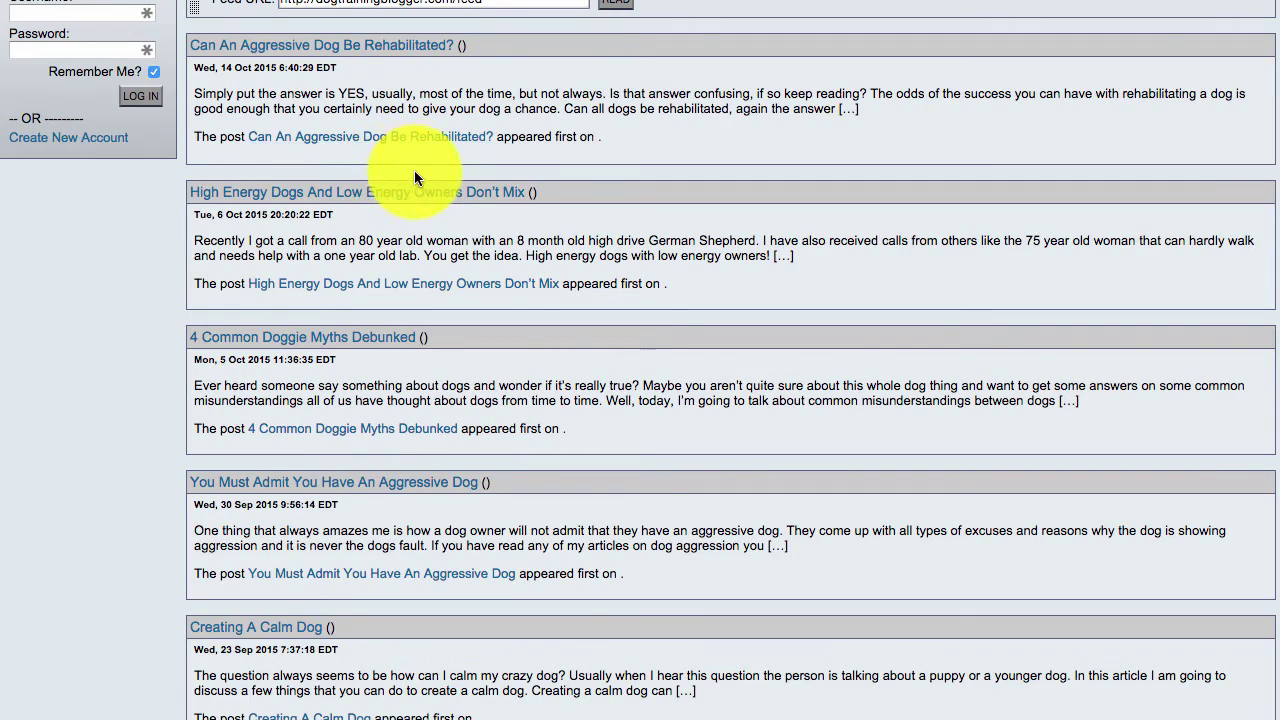
pyautogui.scroll(3, 414, 175)
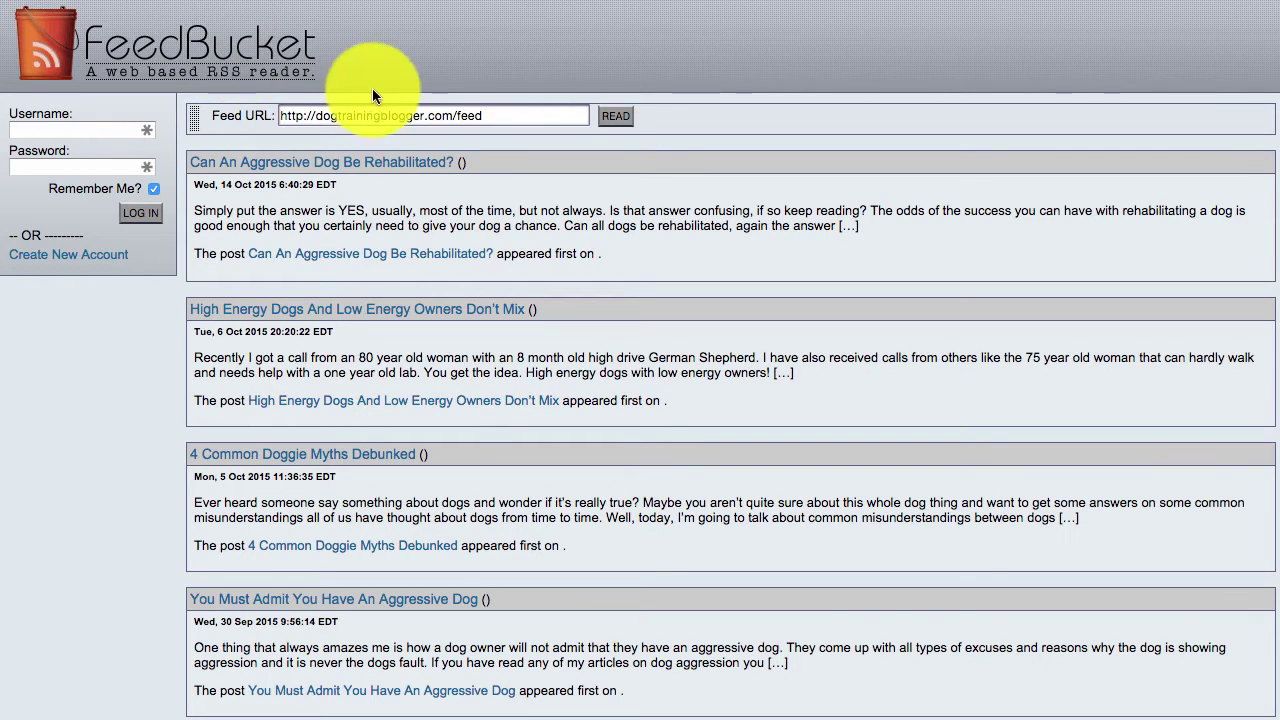
pyautogui.tripleClick(386, 117)
pyautogui.click(615, 116)
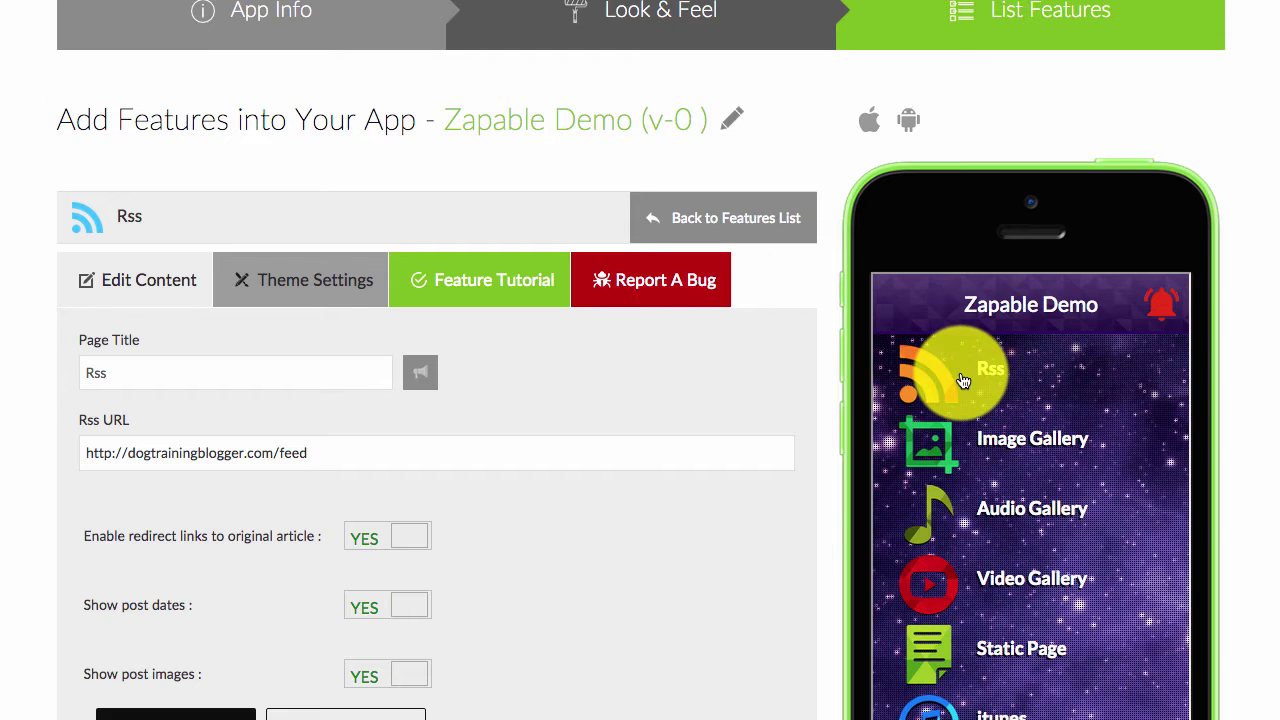
# Open the Rss feature in the Zapable phone preview and read the article "Can An Aggressive Dog Be Rehabilitated?" through to its end.
pyautogui.click(962, 381)
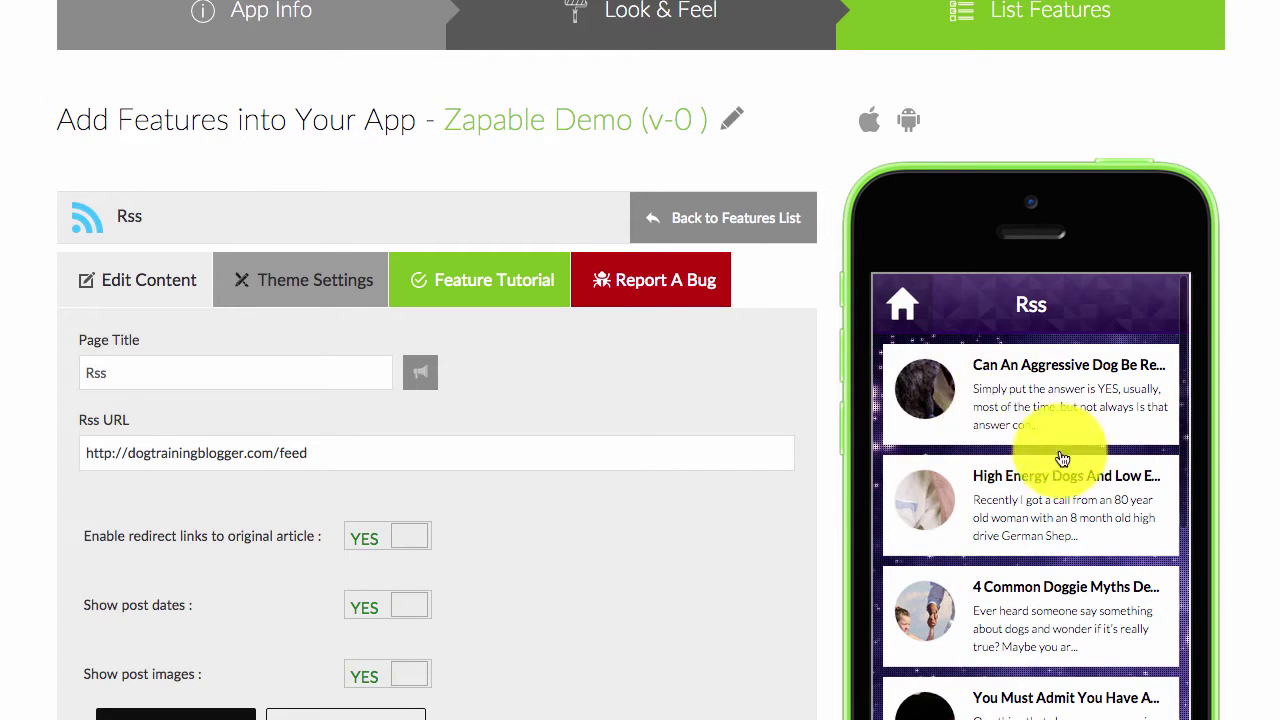
pyautogui.click(1000, 396)
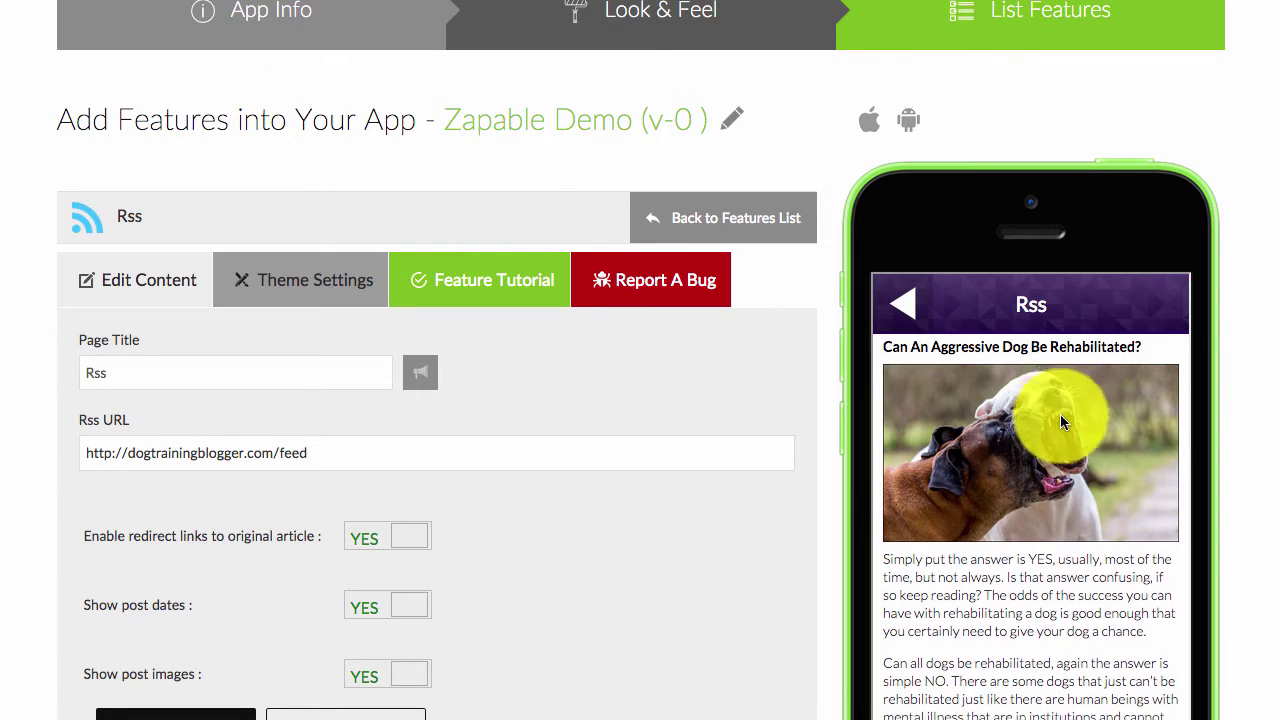
pyautogui.scroll(-10, 1018, 447)
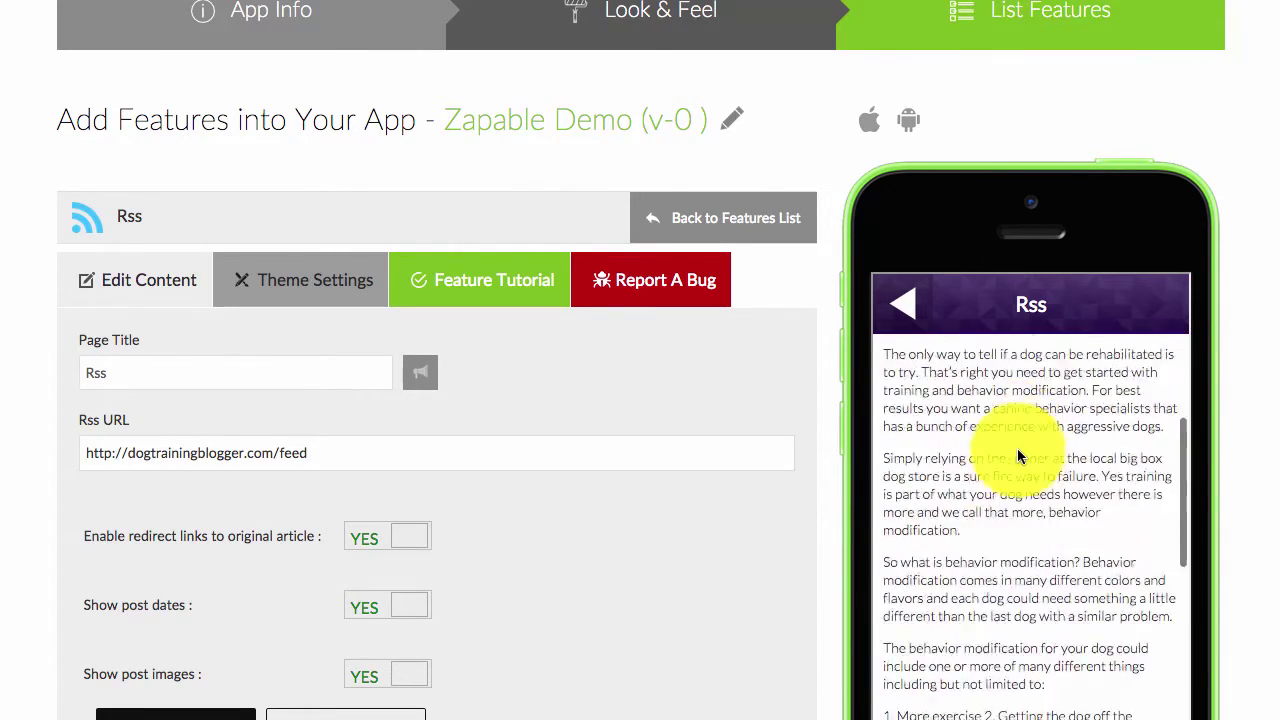
pyautogui.scroll(12, 1017, 448)
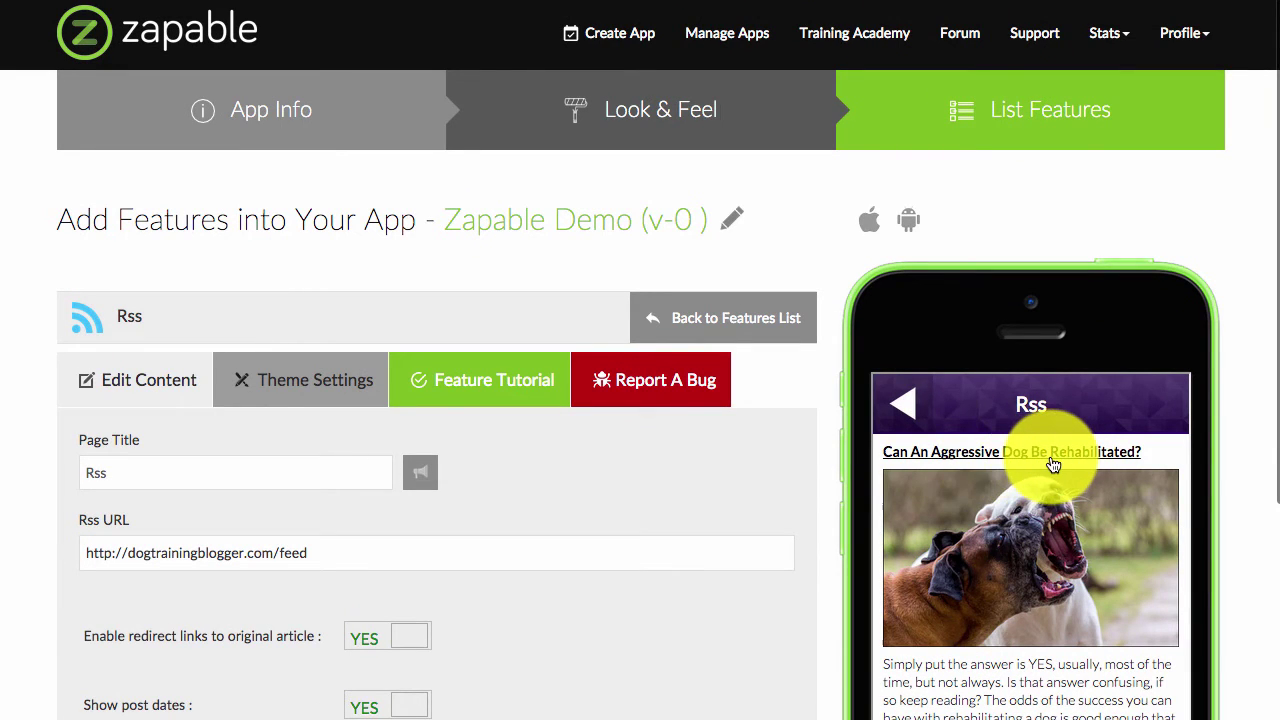
pyautogui.scroll(-1, 1040, 455)
pyautogui.scroll(1, 1020, 452)
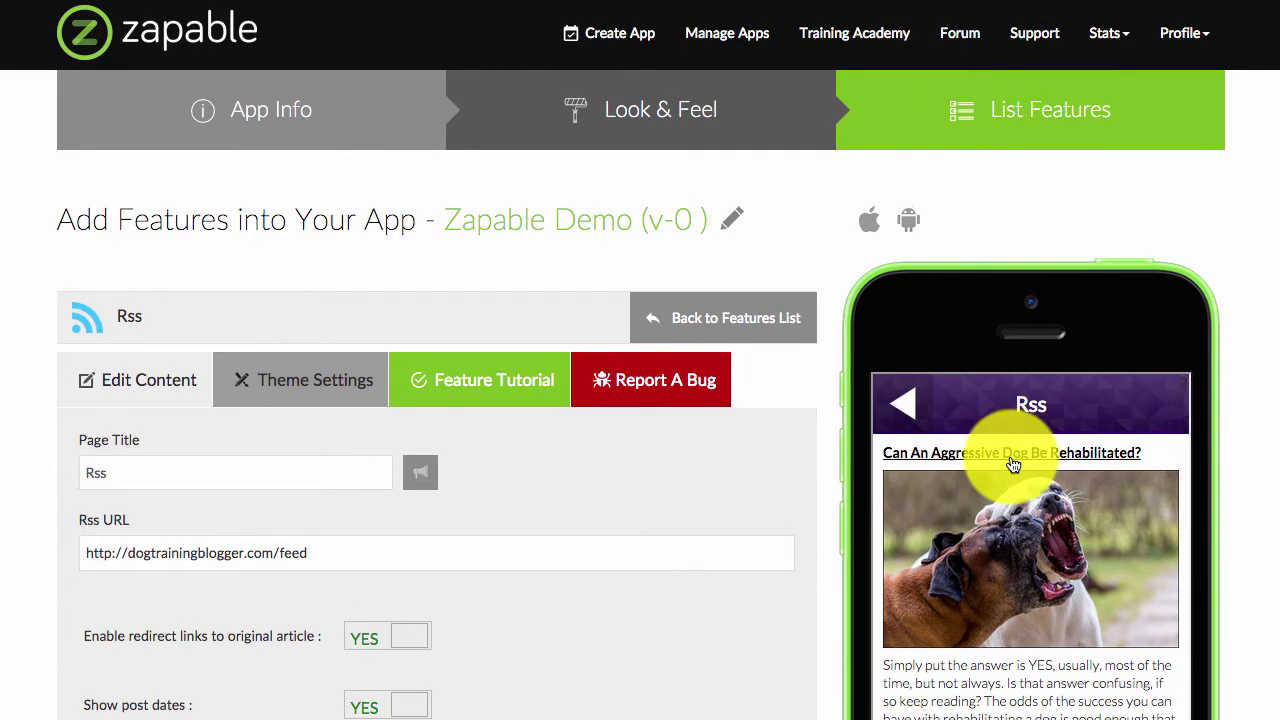
pyautogui.scroll(-15, 1013, 465)
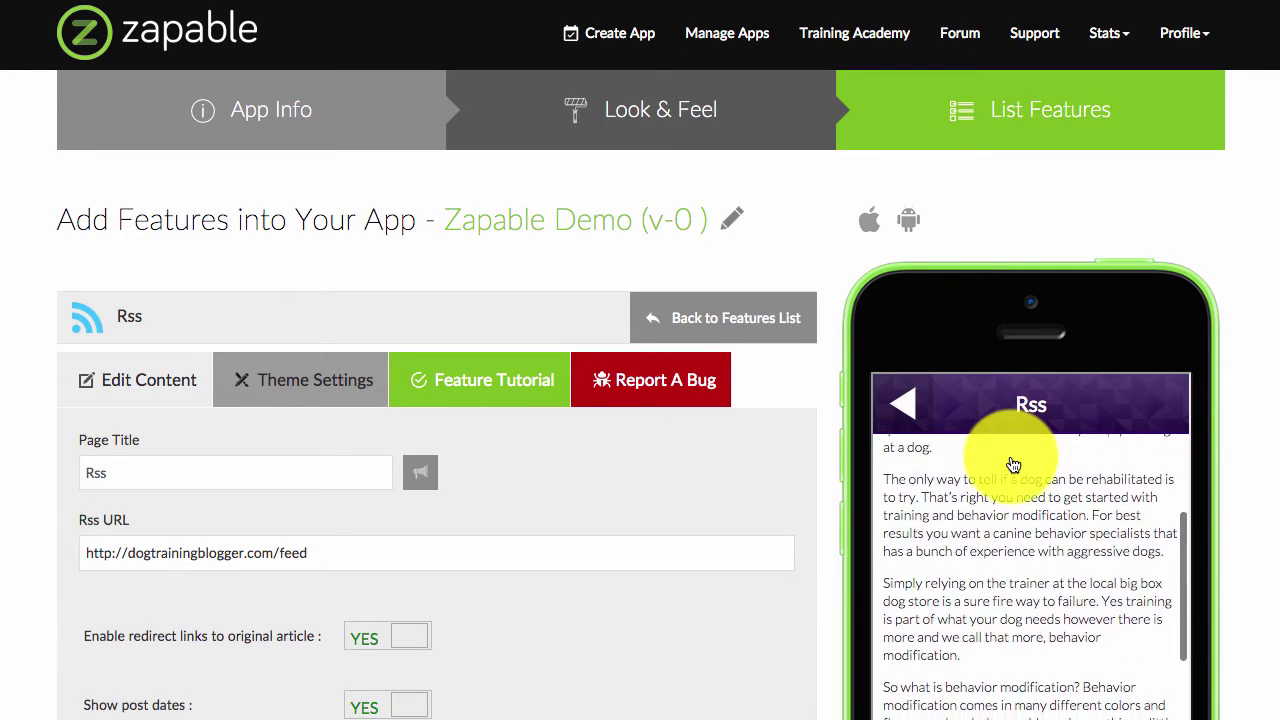
pyautogui.scroll(-5, 1013, 465)
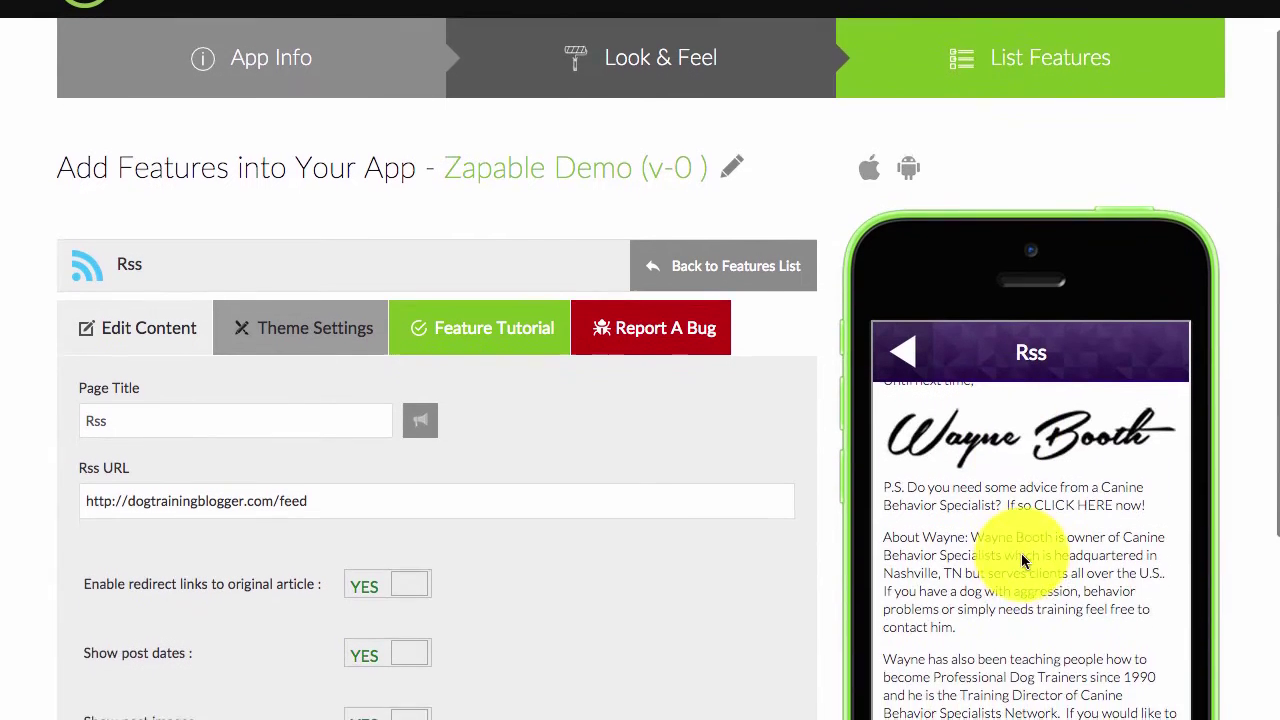
pyautogui.scroll(-4, 1021, 550)
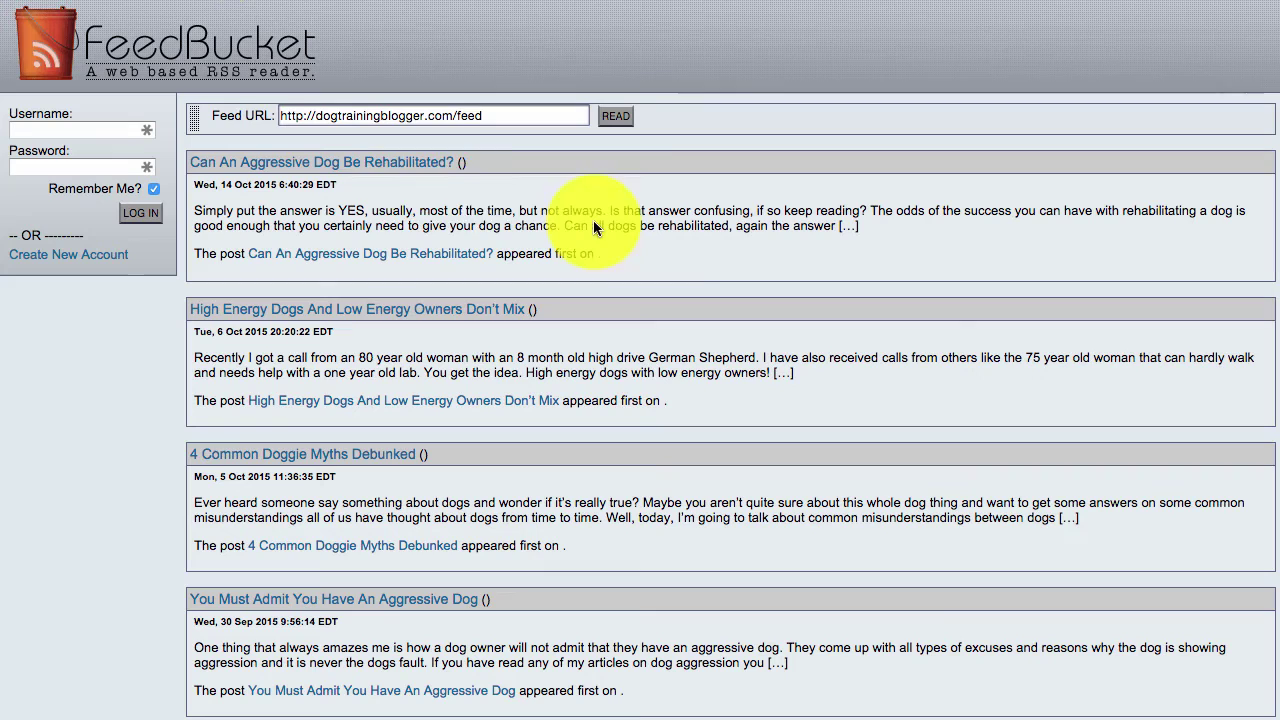
pyautogui.click(494, 115)
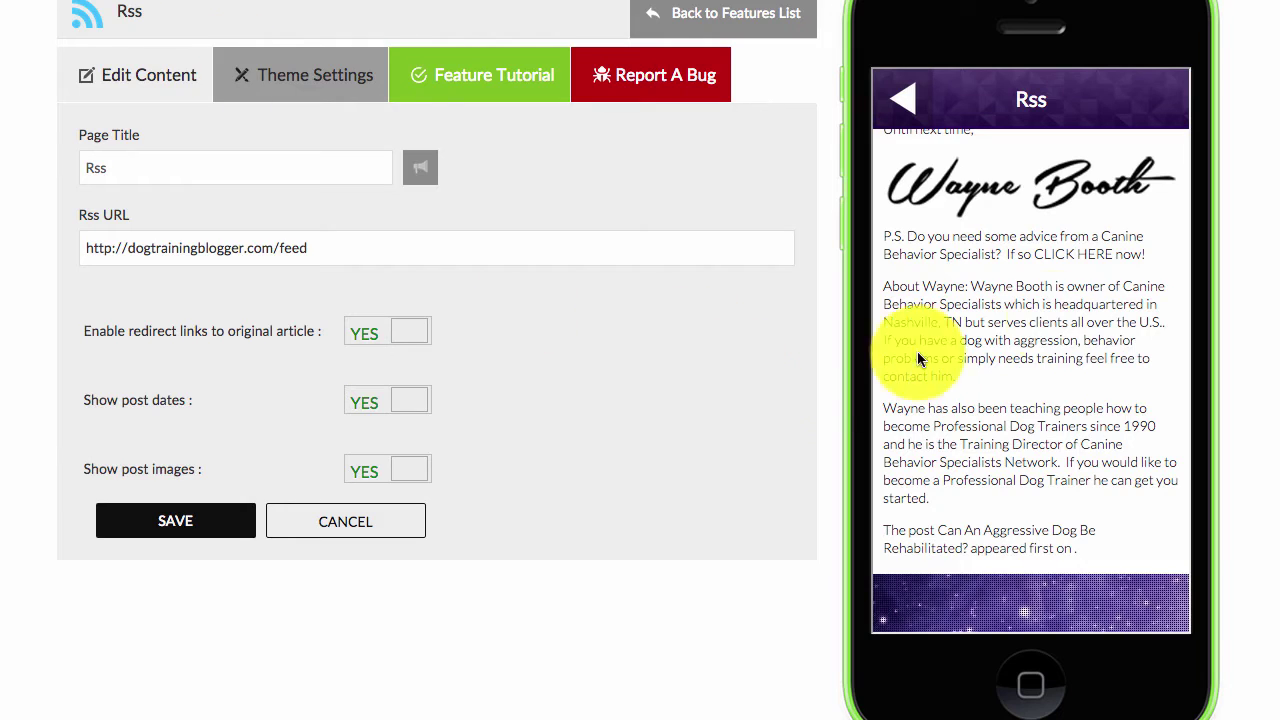
pyautogui.scroll(15, 1047, 346)
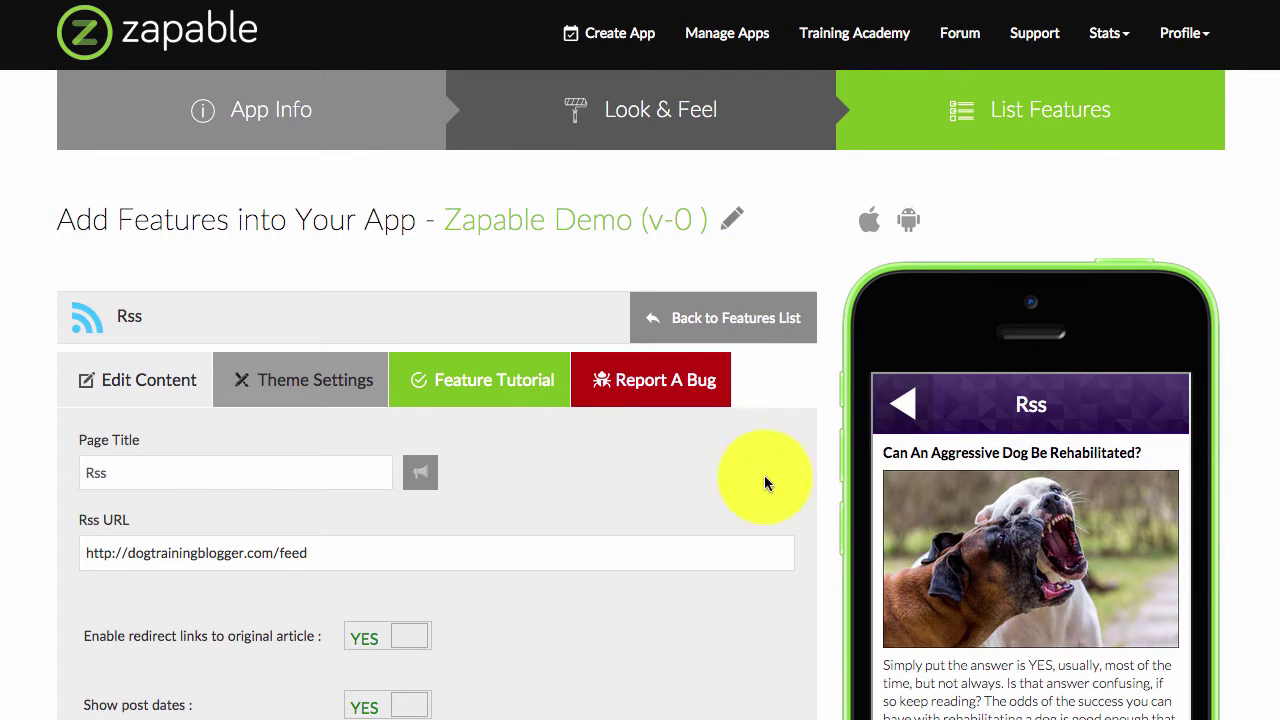
pyautogui.scroll(-3, 712, 484)
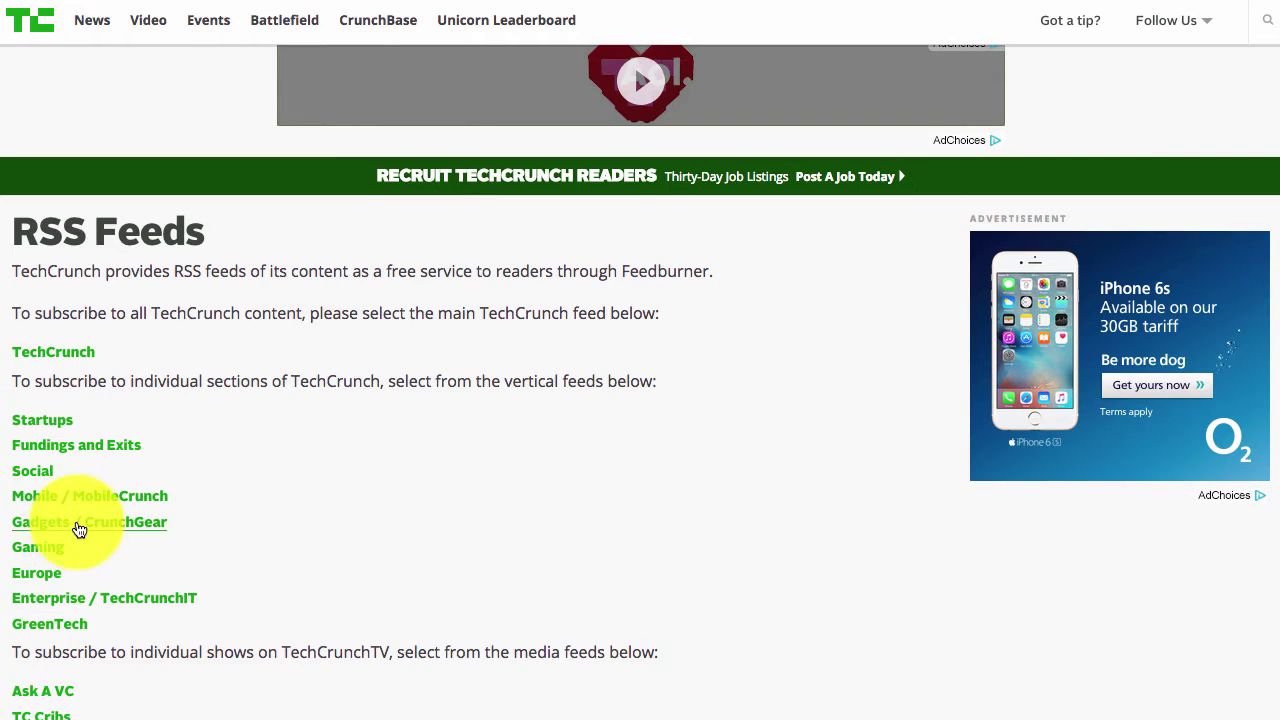
pyautogui.click(81, 496)
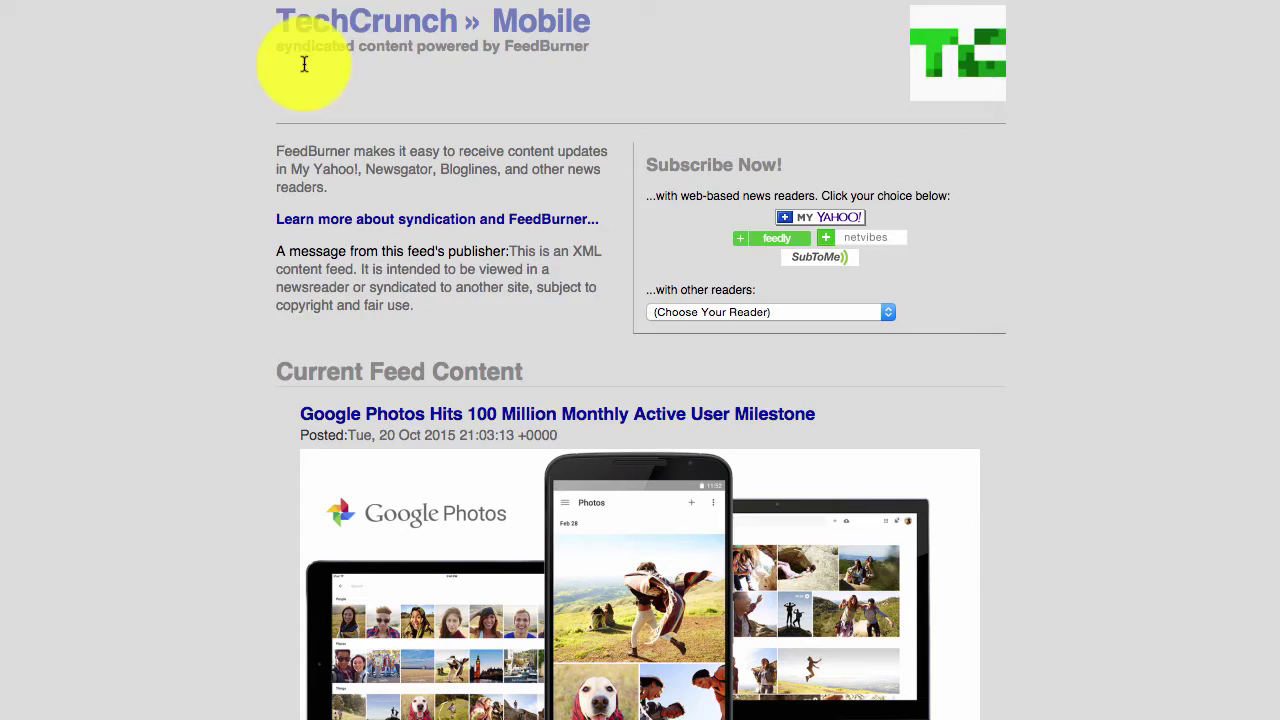
pyautogui.moveTo(370, 435); pyautogui.dragTo(191, 423)
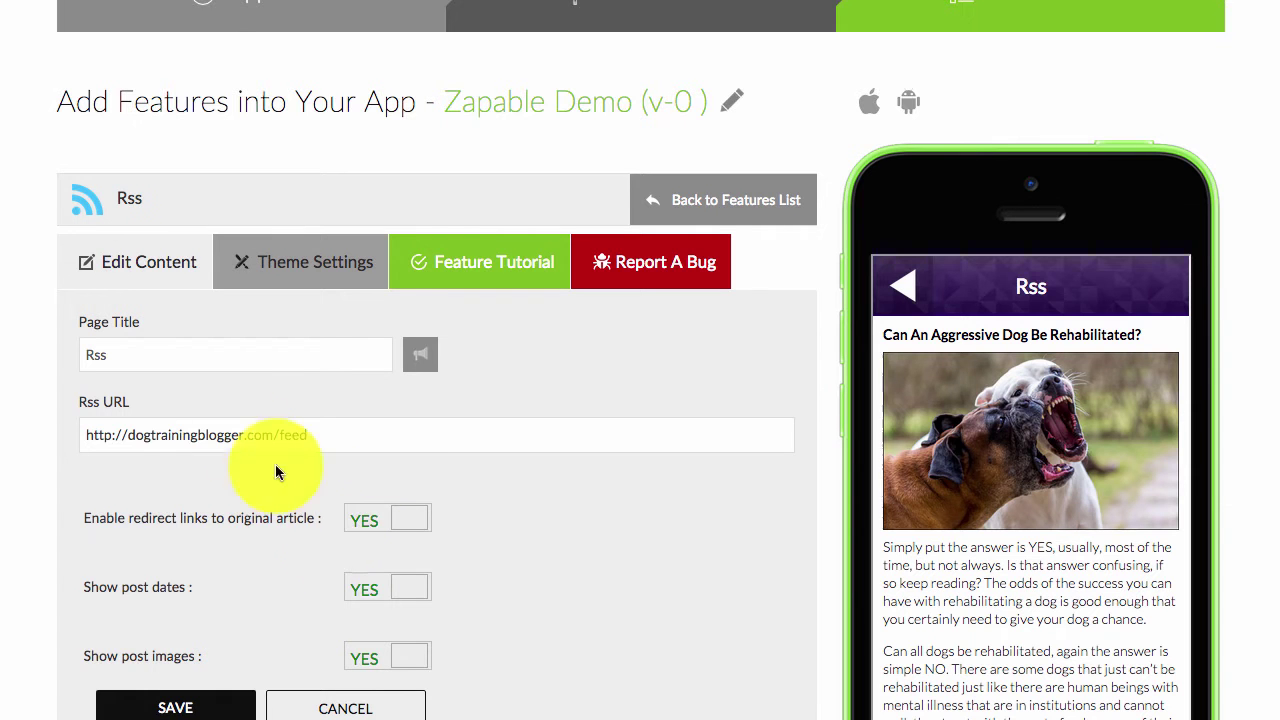
pyautogui.write('http://feeds.feedburner.com/Mobilecrunch')
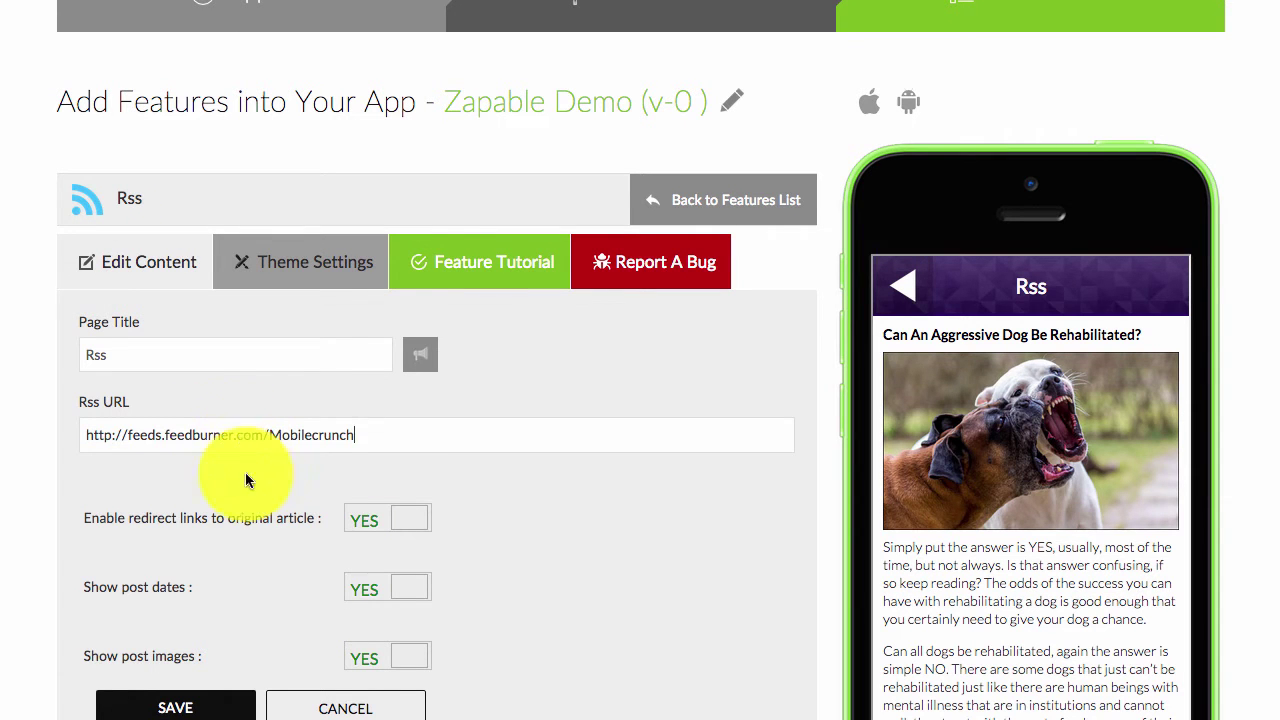
pyautogui.click(175, 708)
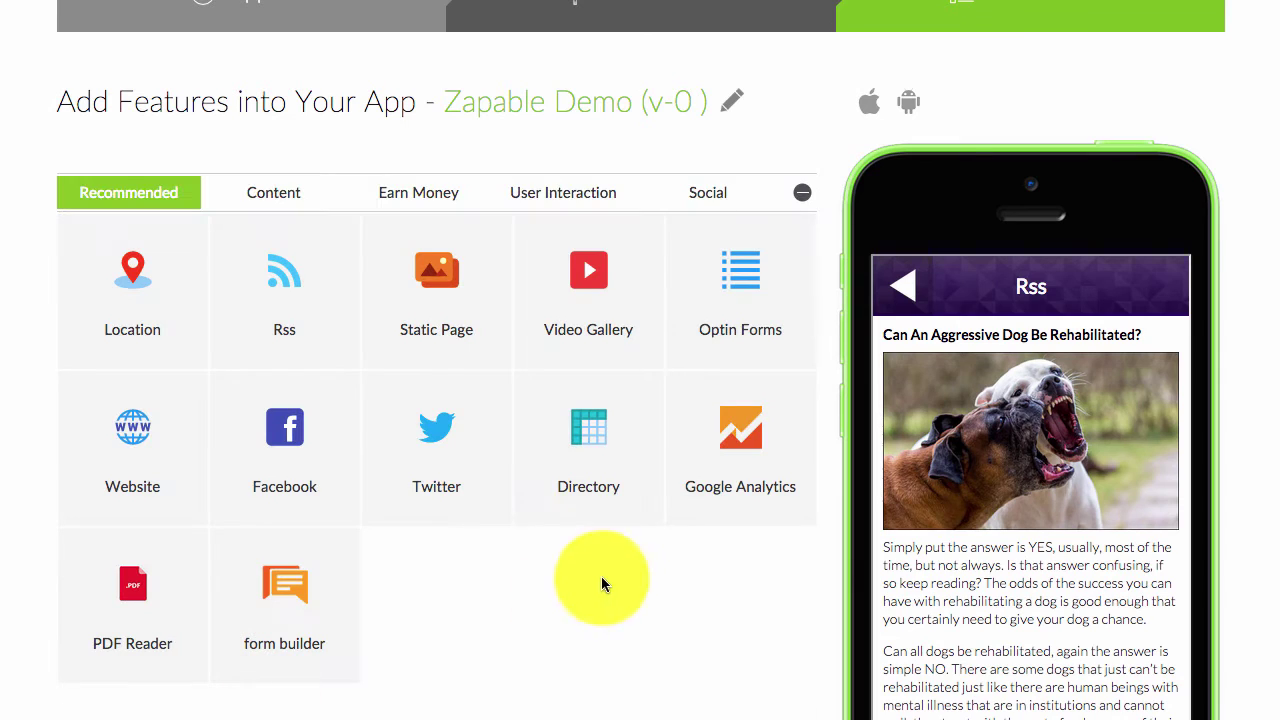
# Update the app preview and open the Rss feature in the phone simulator.
pyautogui.scroll(-5, 903, 534)
pyautogui.scroll(-10, 970, 595)
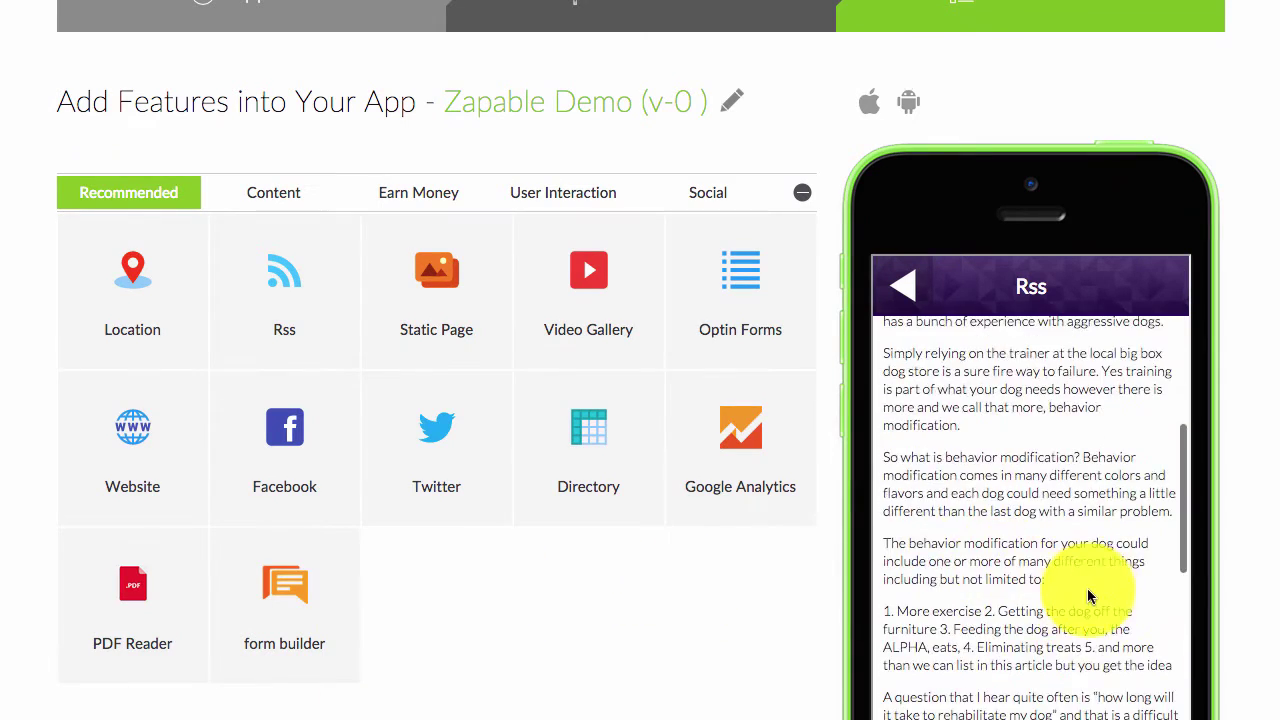
pyautogui.scroll(-1, 954, 599)
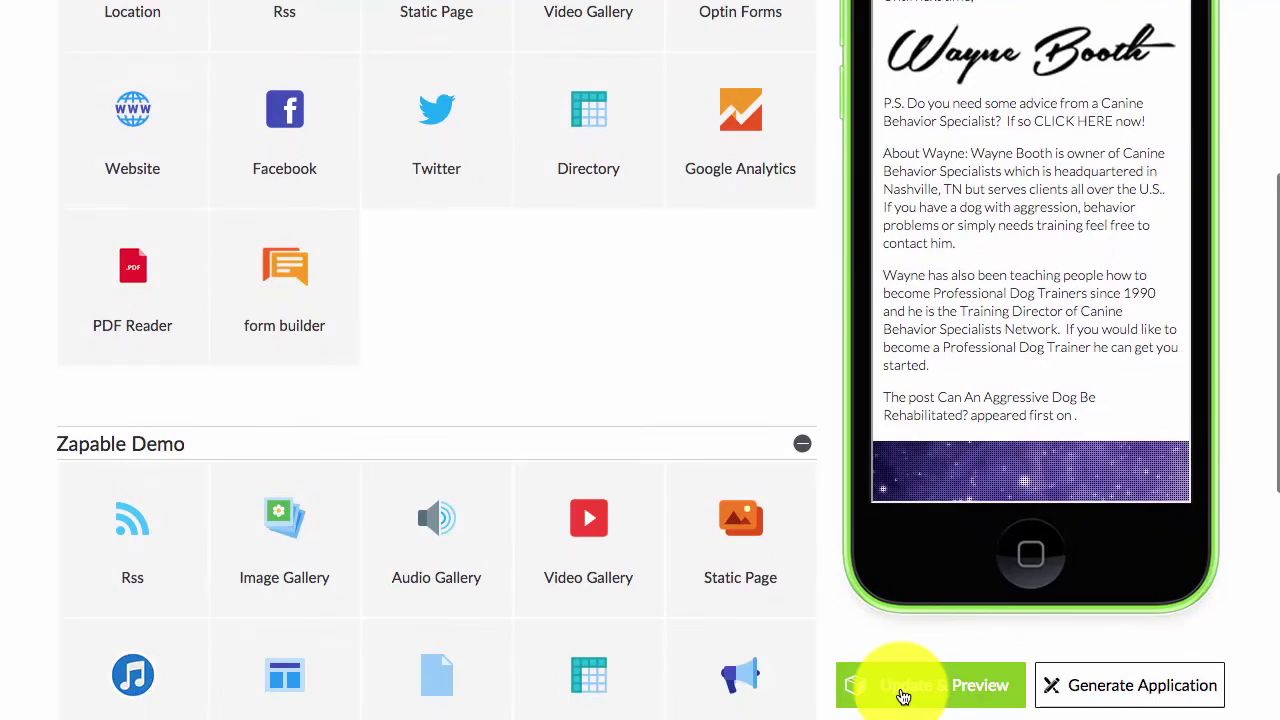
pyautogui.click(900, 694)
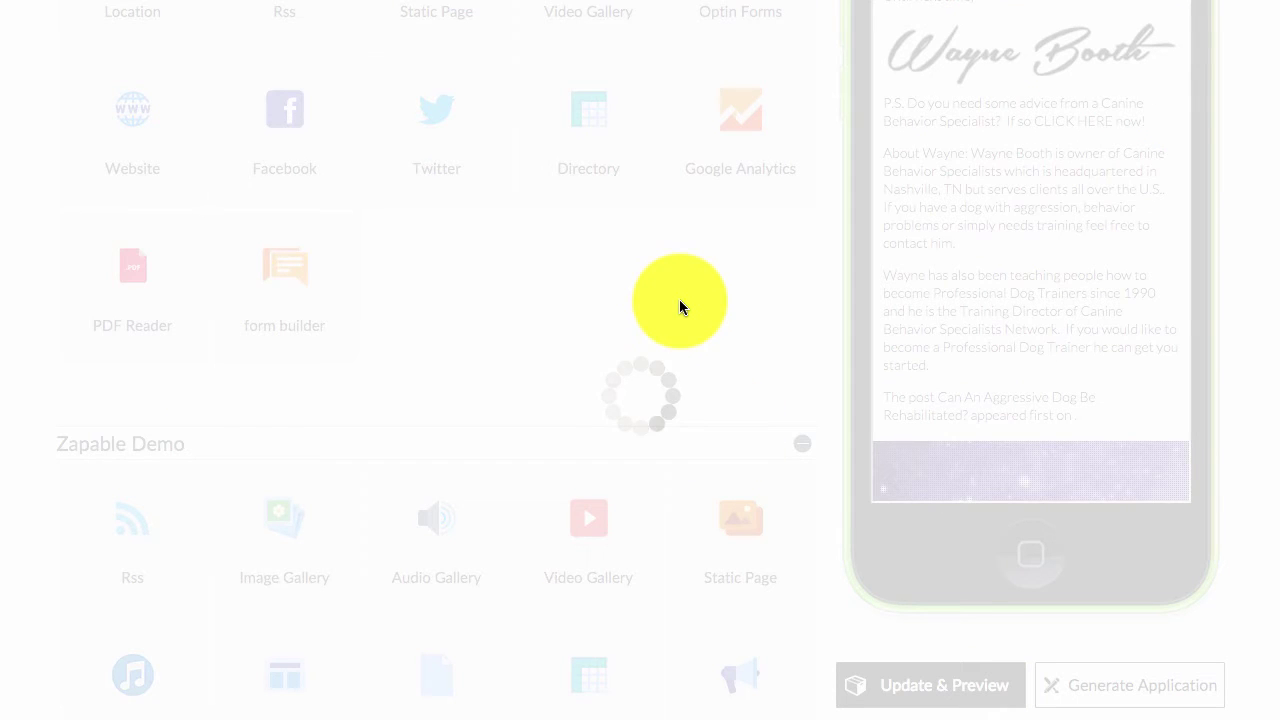
pyautogui.scroll(3, 1050, 350)
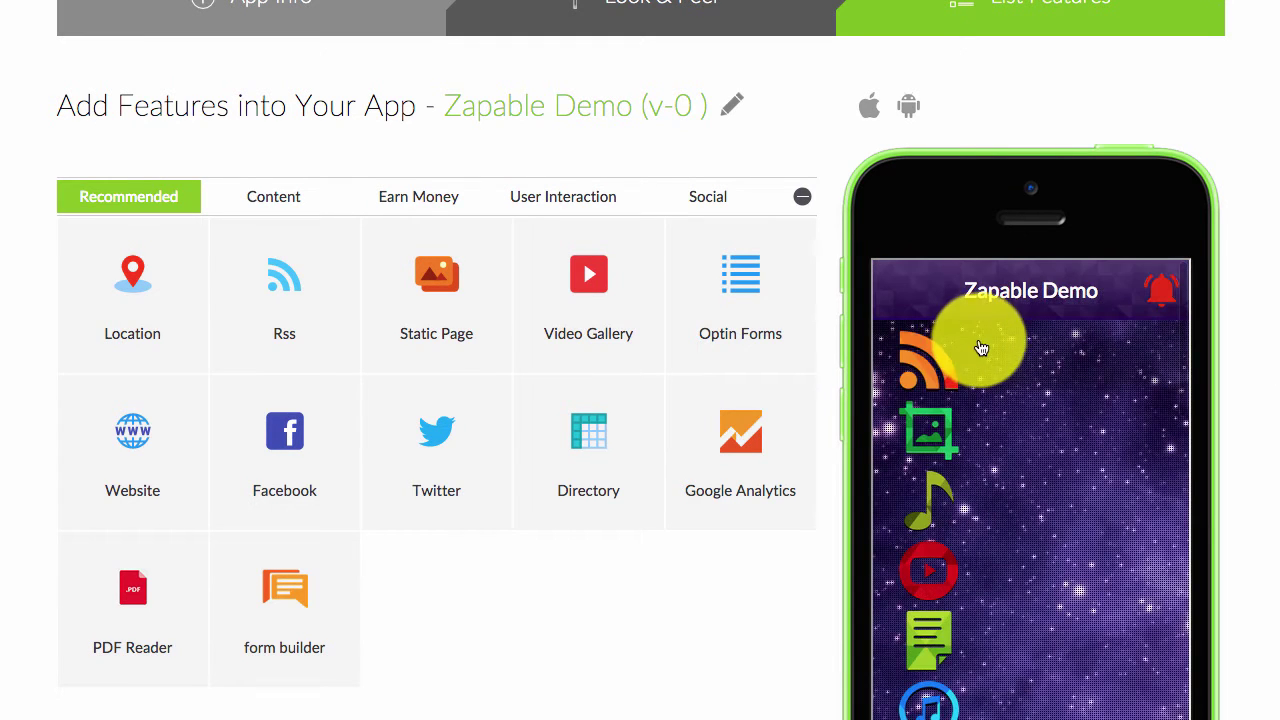
pyautogui.click(988, 355)
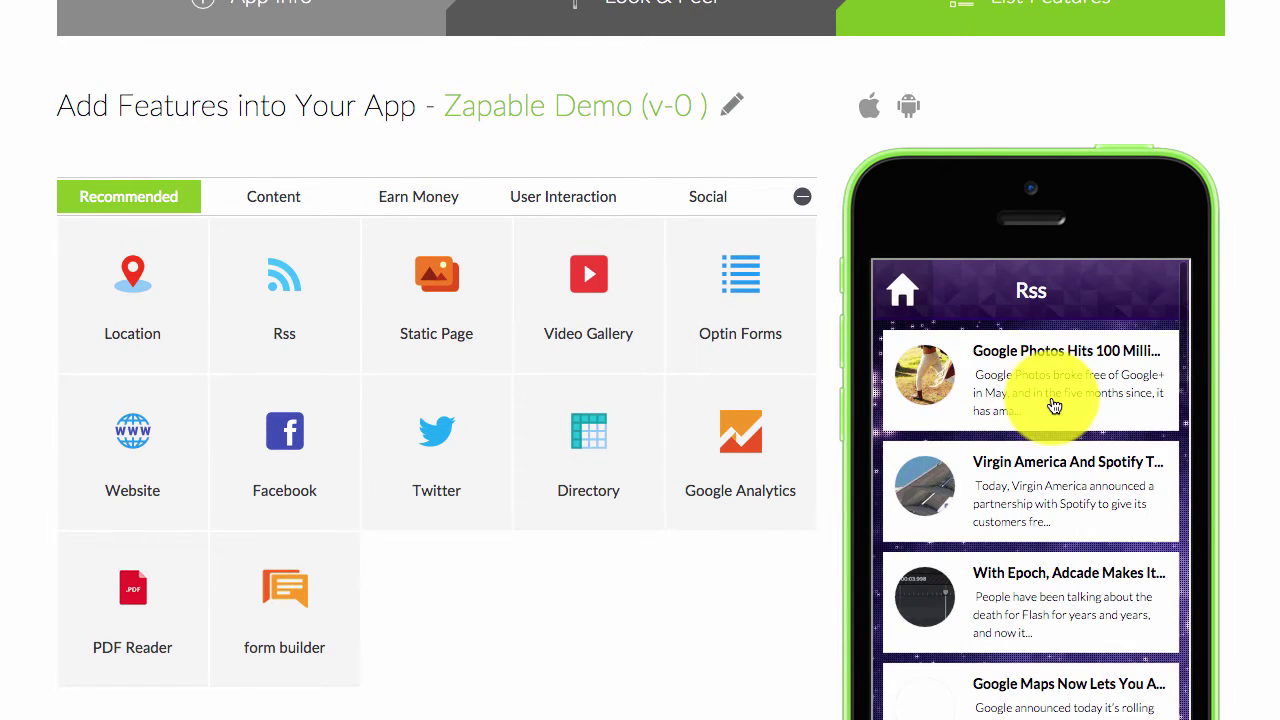
# Browse the feed posts in the phone preview, open the Google Maps article and return to the post list.
pyautogui.scroll(-3, 990, 510)
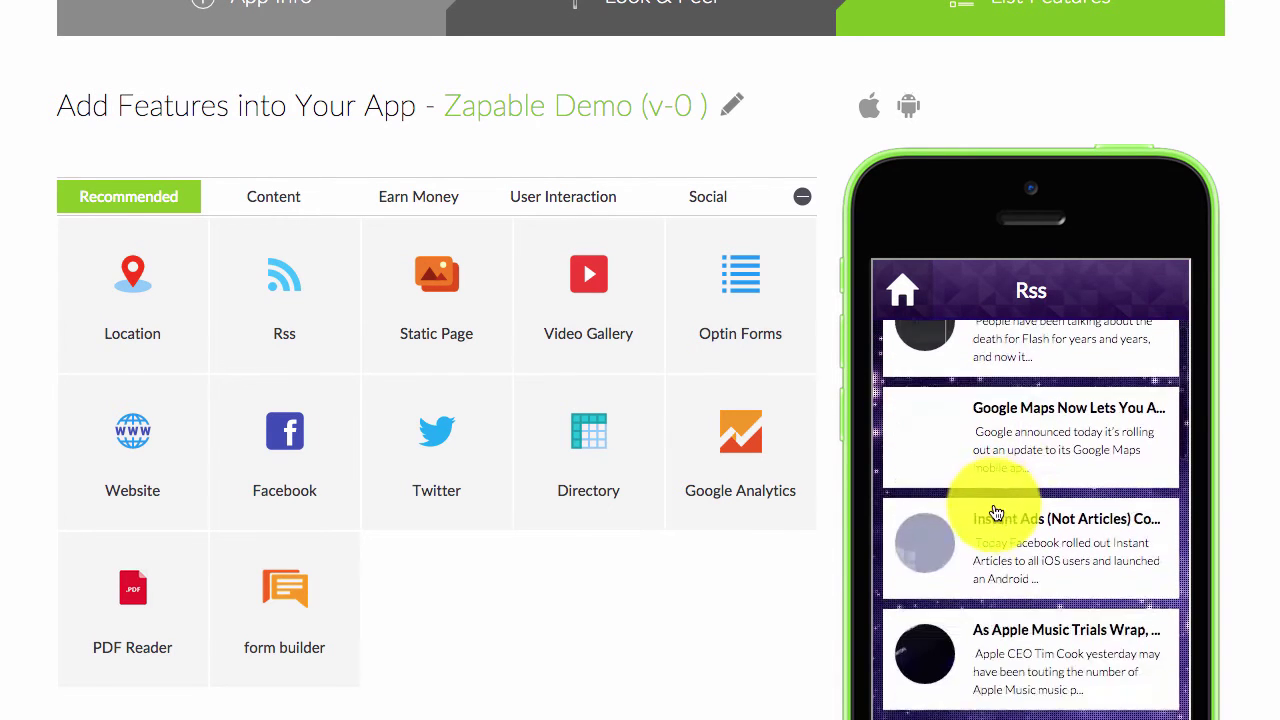
pyautogui.scroll(-2, 908, 516)
pyautogui.scroll(2, 908, 514)
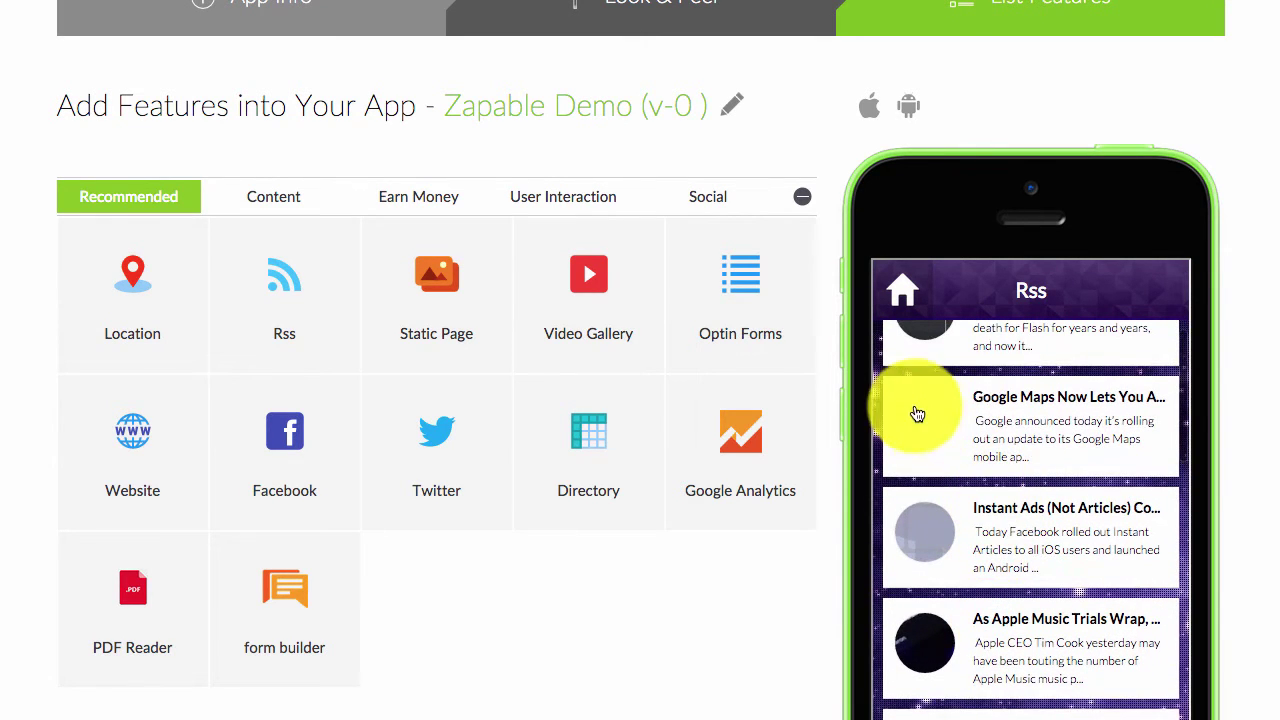
pyautogui.click(1020, 430)
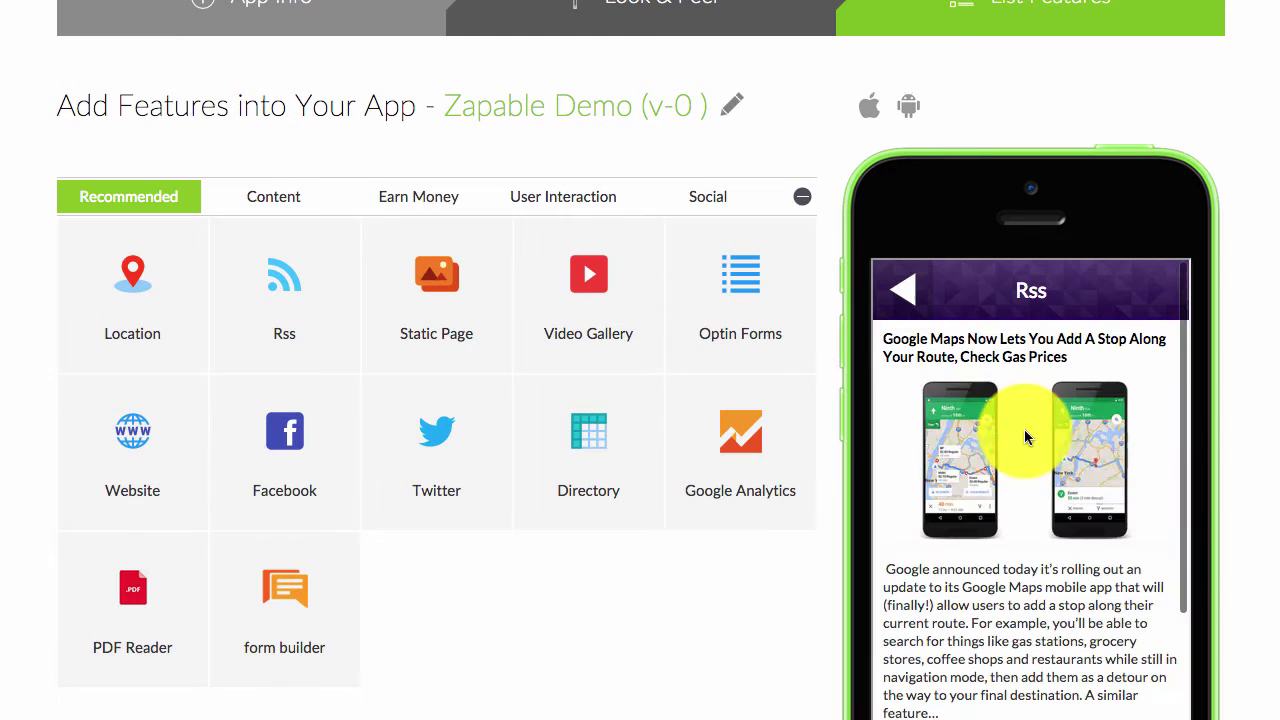
pyautogui.click(905, 290)
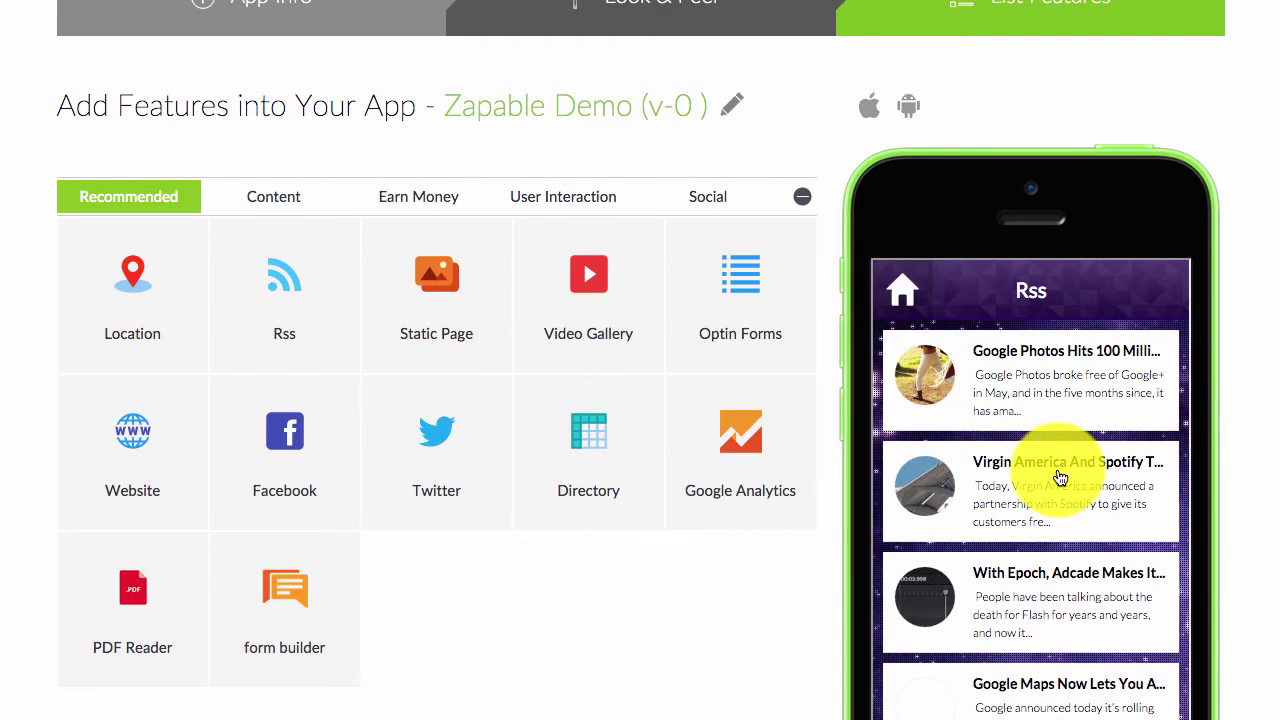
# Look through the rest of the feed list in the phone preview, then open and read the Google Photos article.
pyautogui.scroll(1, 920, 486)
pyautogui.scroll(-3, 980, 500)
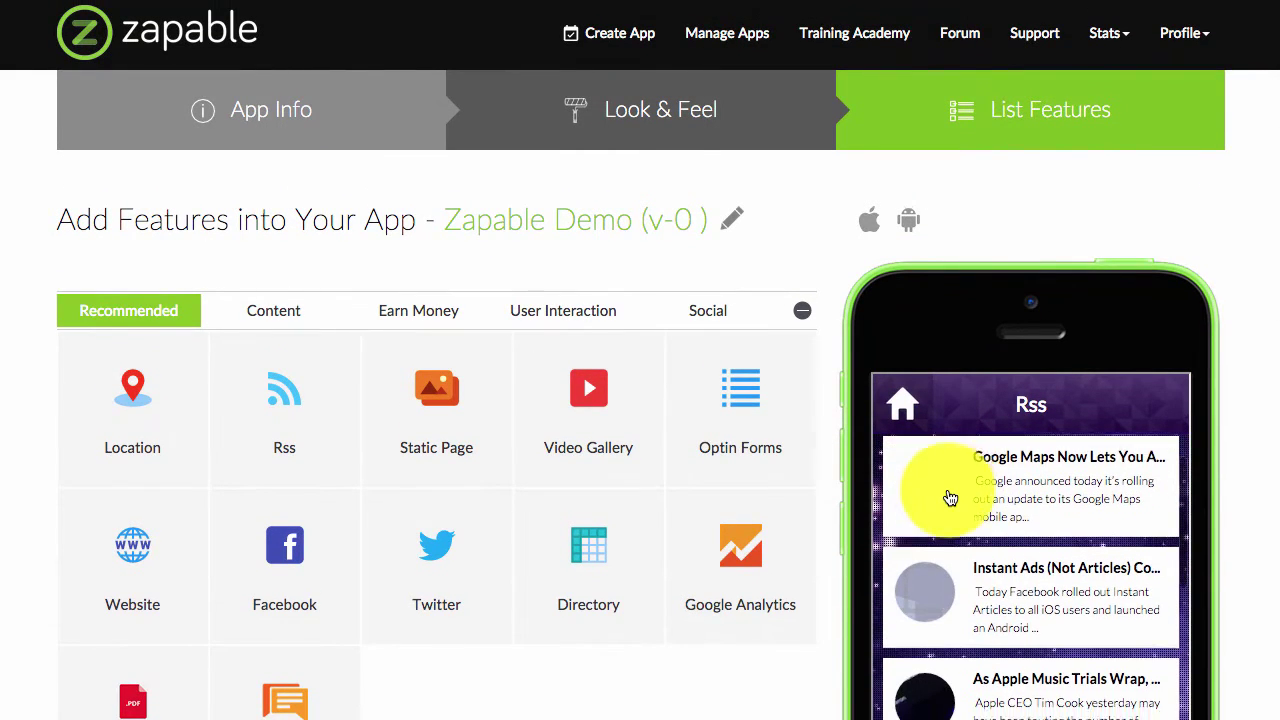
pyautogui.scroll(-5, 950, 498)
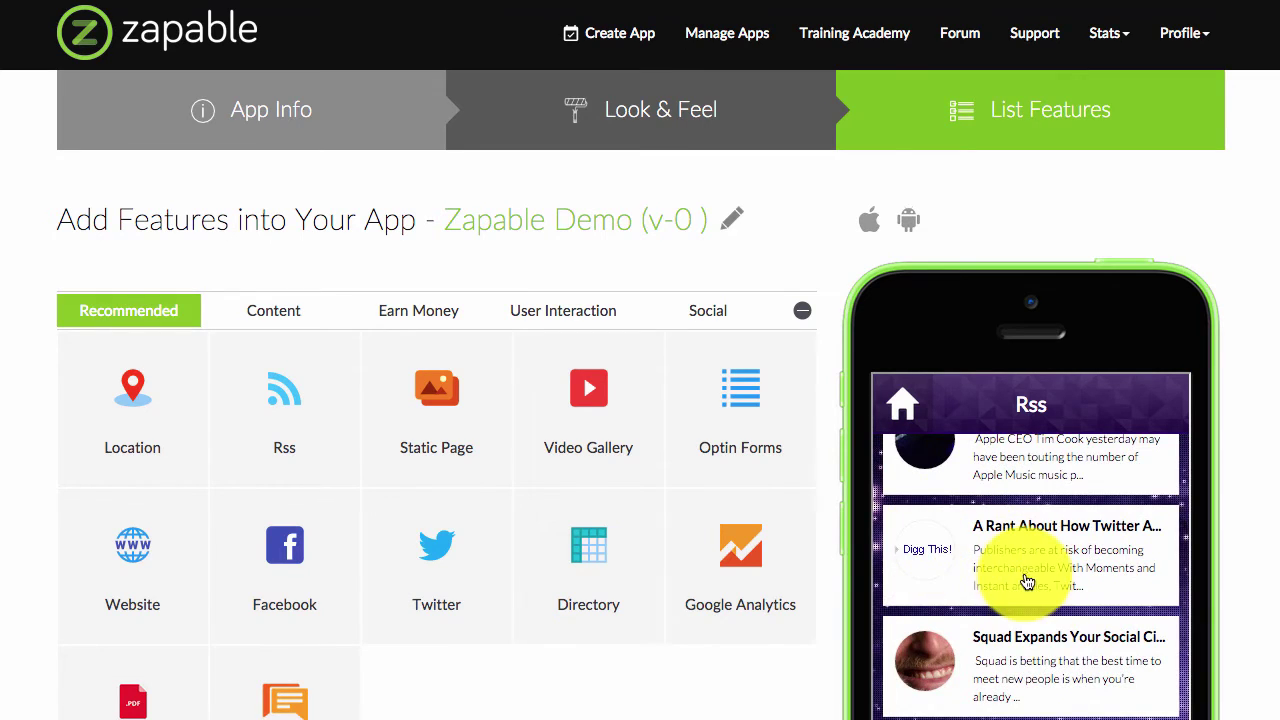
pyautogui.scroll(10, 1030, 575)
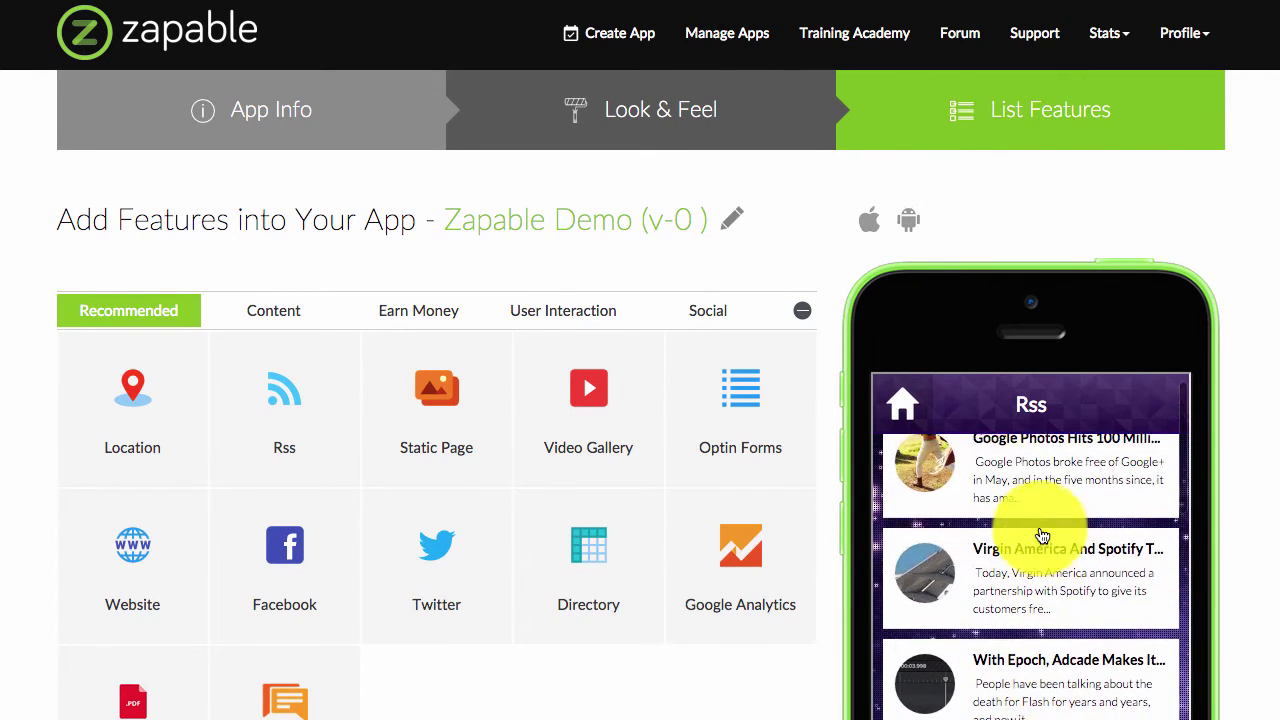
pyautogui.scroll(1, 965, 525)
pyautogui.click(1000, 510)
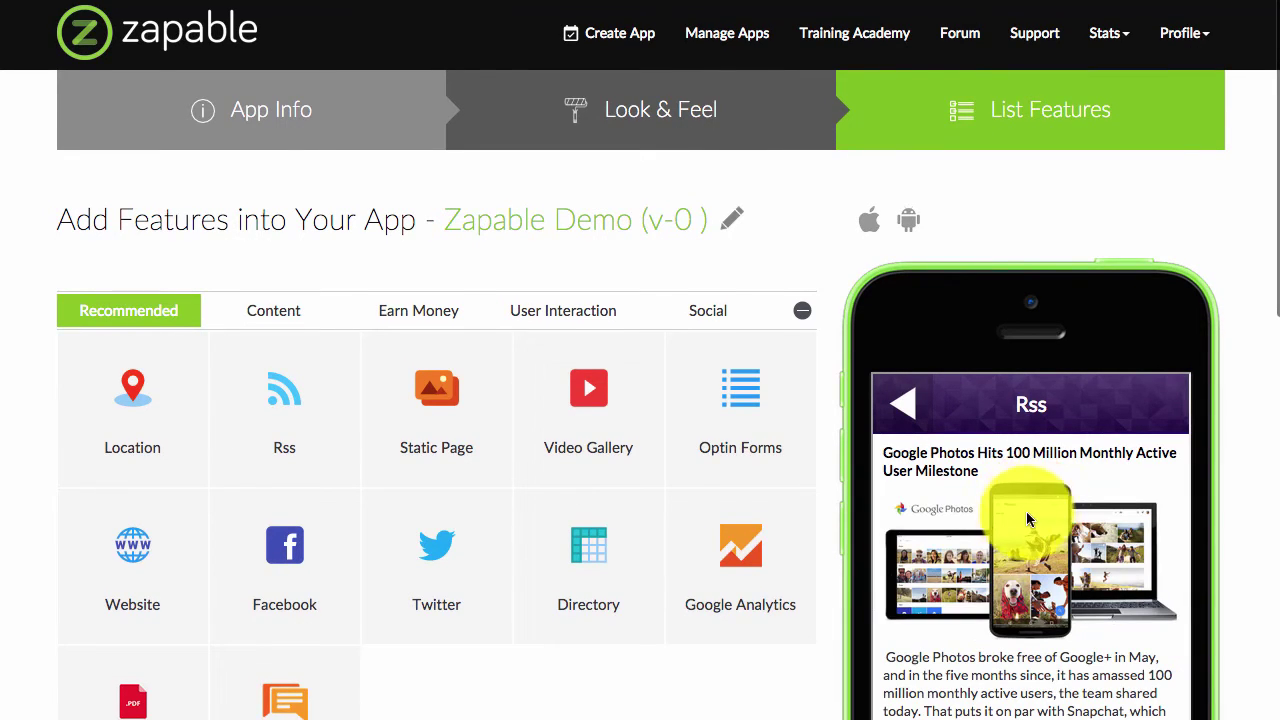
pyautogui.scroll(-2, 1028, 516)
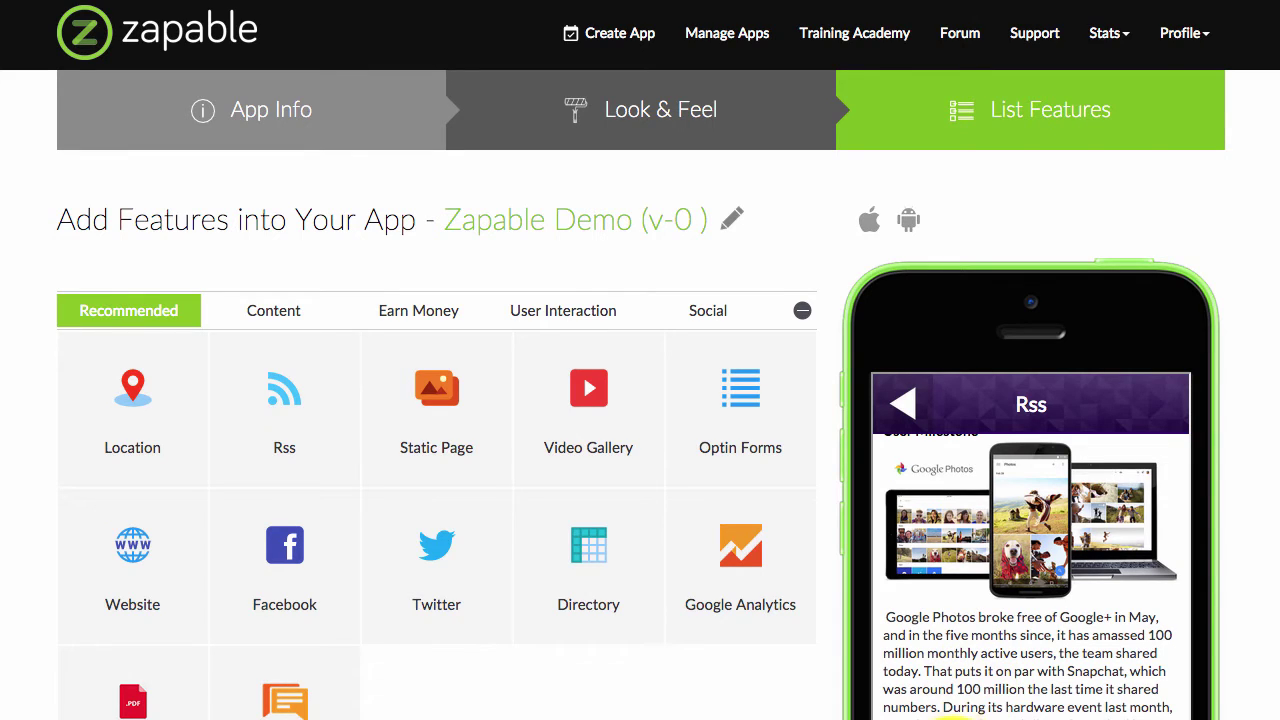
pyautogui.click(1033, 684)
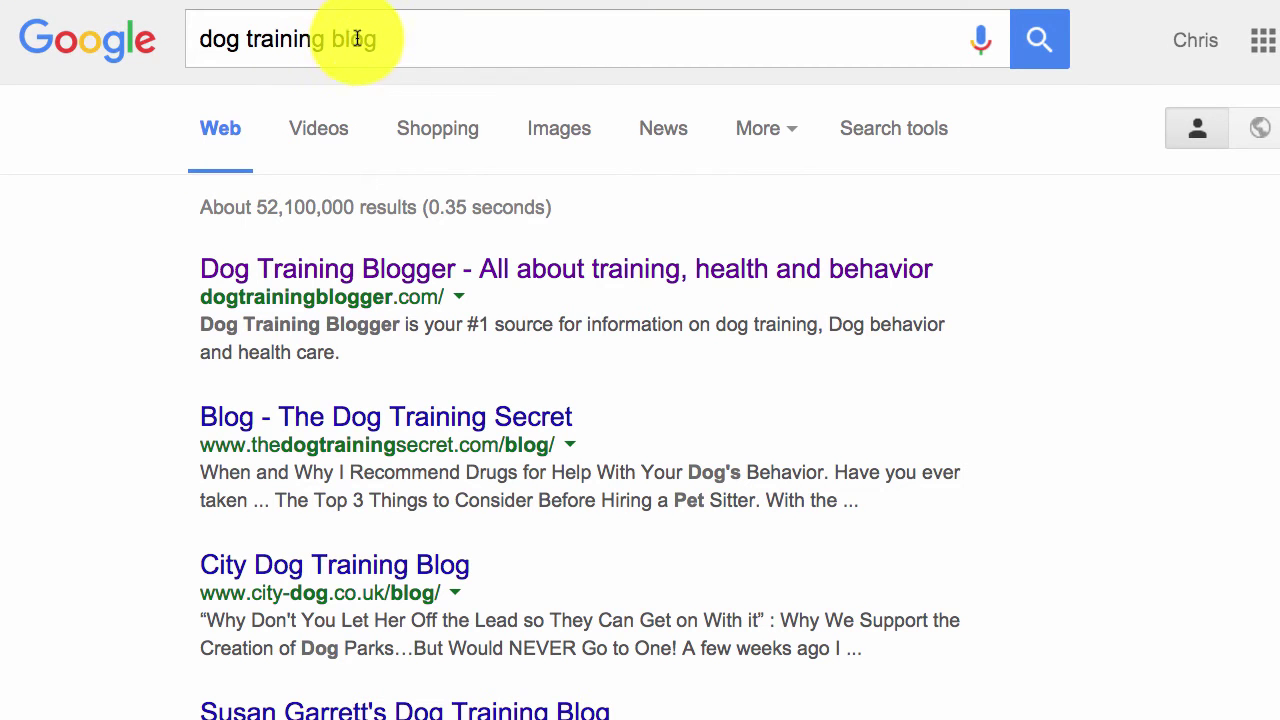
# Search Google for "dog training blog rss feeds" and look through the results for usable feeds.
pyautogui.click(395, 38)
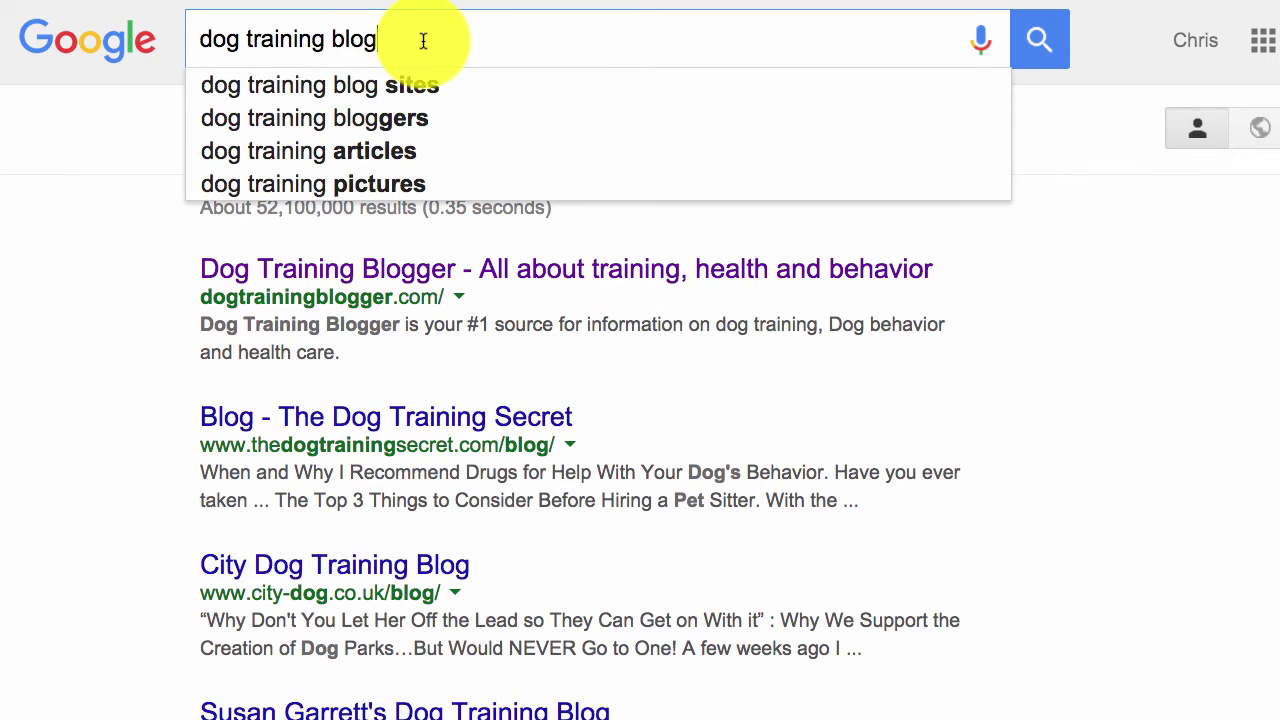
pyautogui.write('rss')
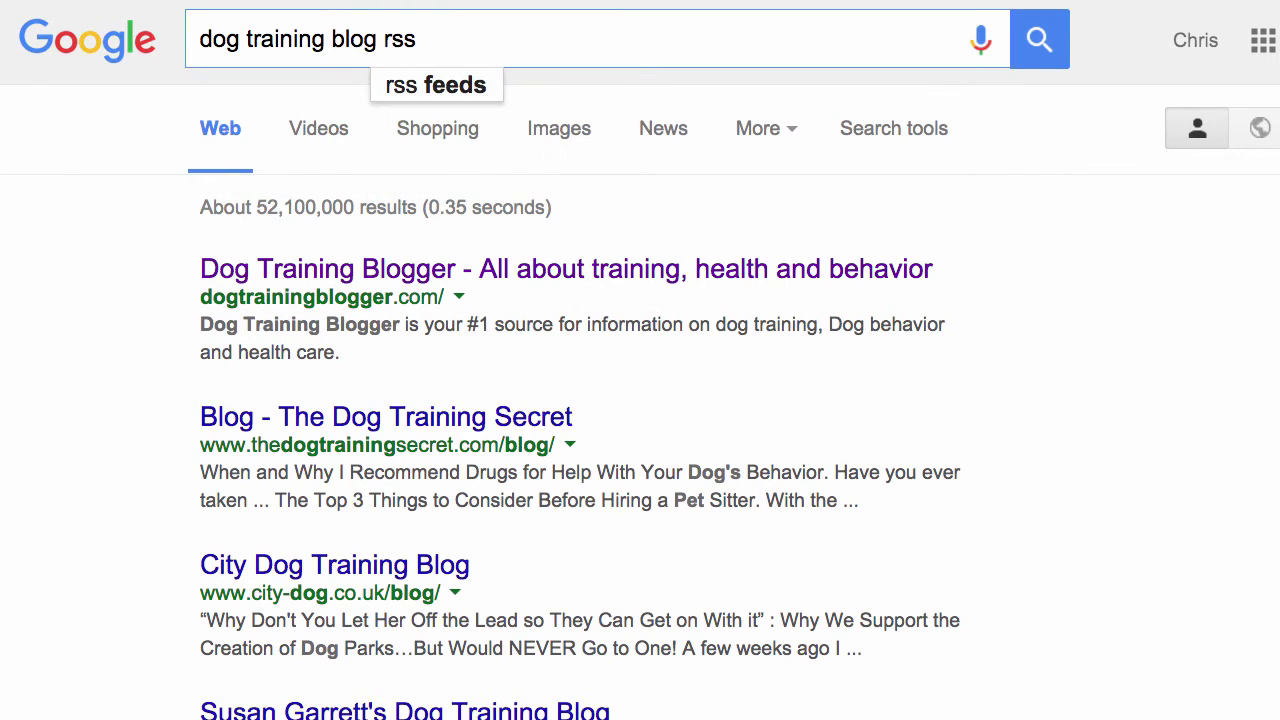
pyautogui.click(430, 82)
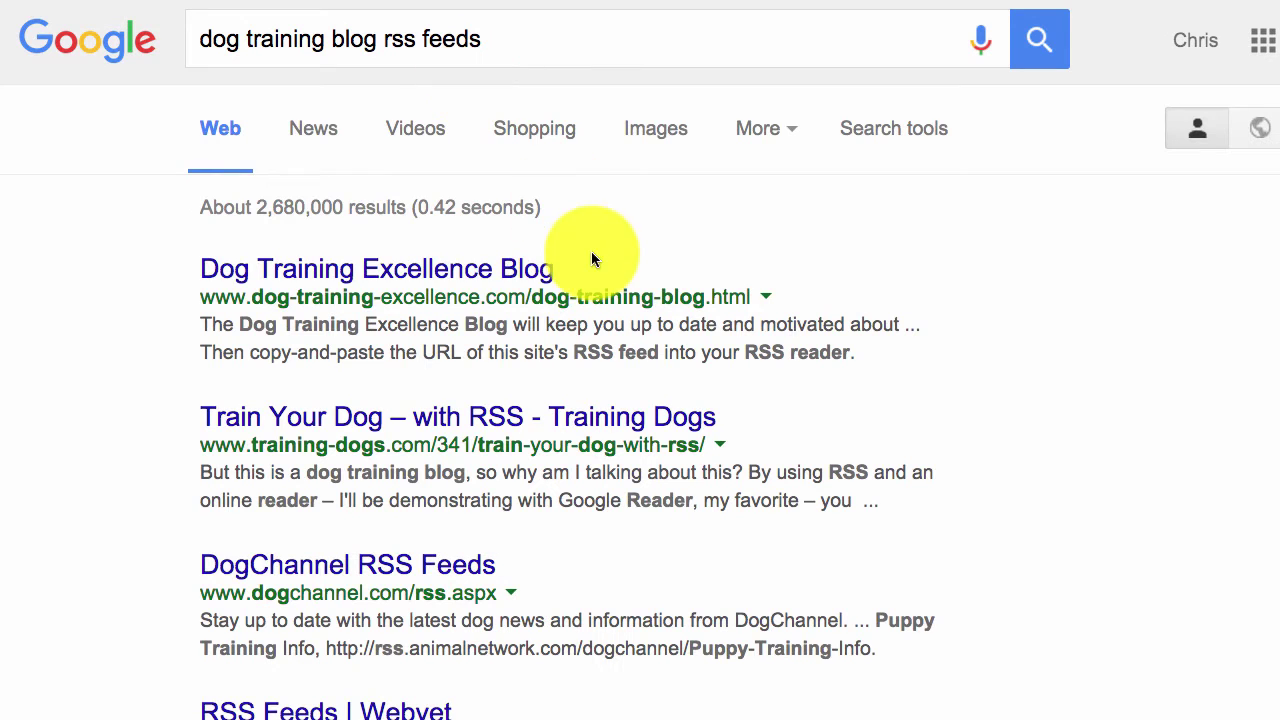
pyautogui.scroll(-2, 489, 286)
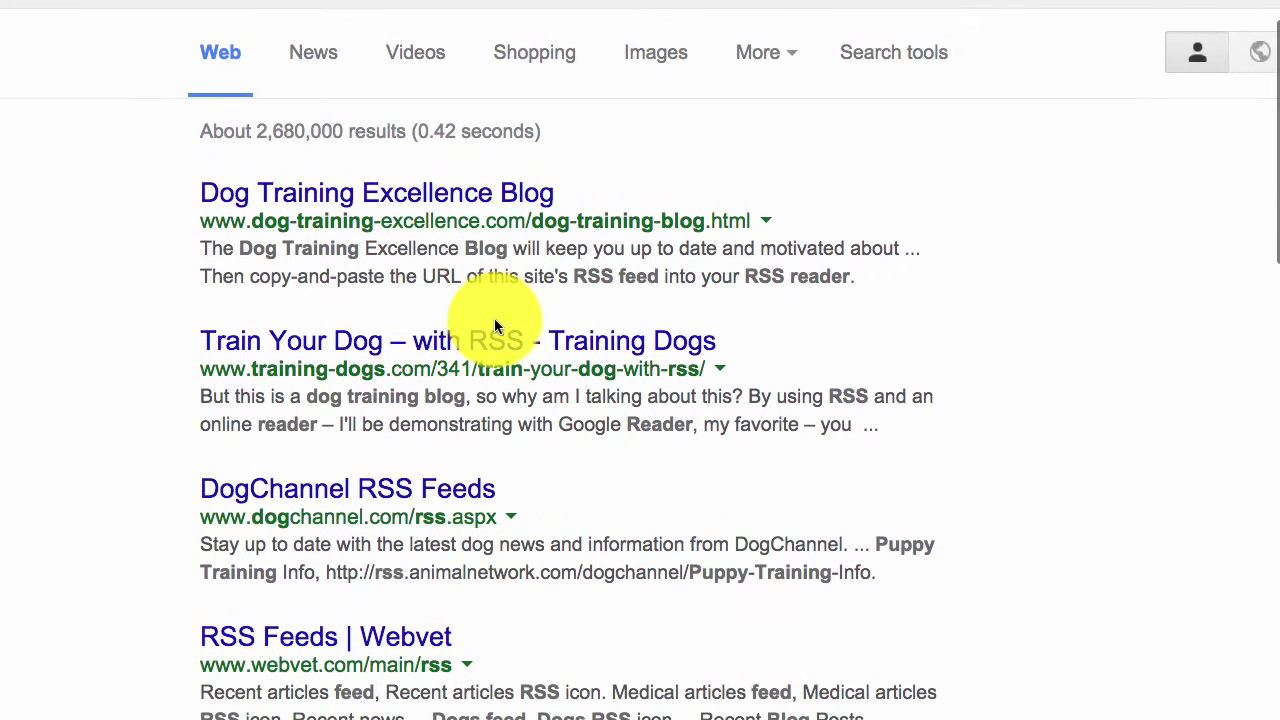
pyautogui.scroll(-1, 494, 322)
pyautogui.scroll(-2, 553, 400)
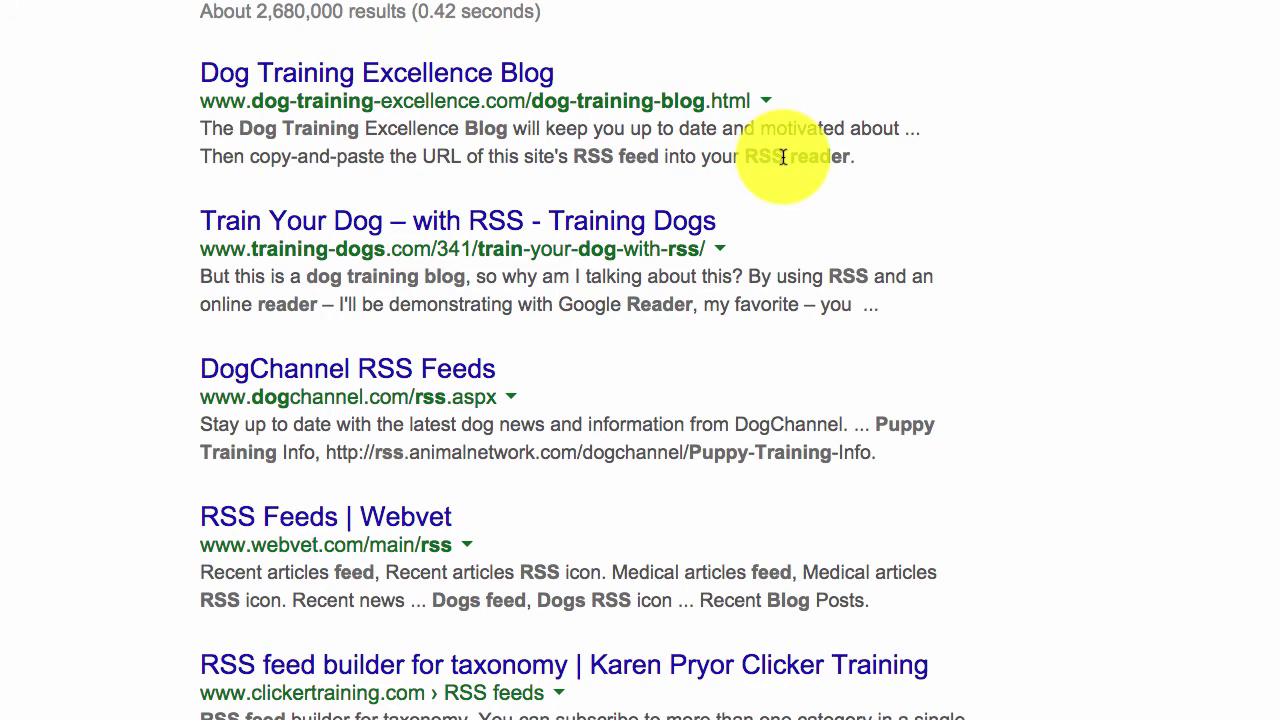
pyautogui.scroll(1, 777, 160)
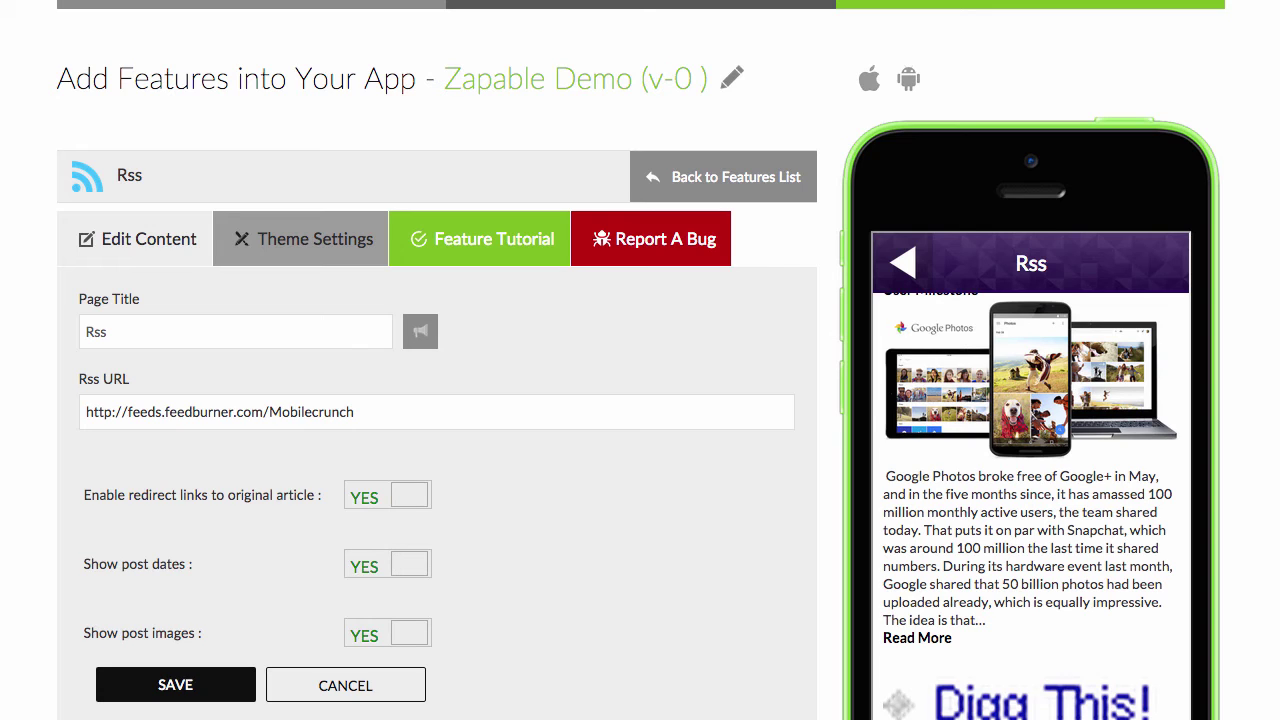
# Return to the features list, show the Content features, and bring the phone preview back to the start of the Rss post list.
pyautogui.click(771, 192)
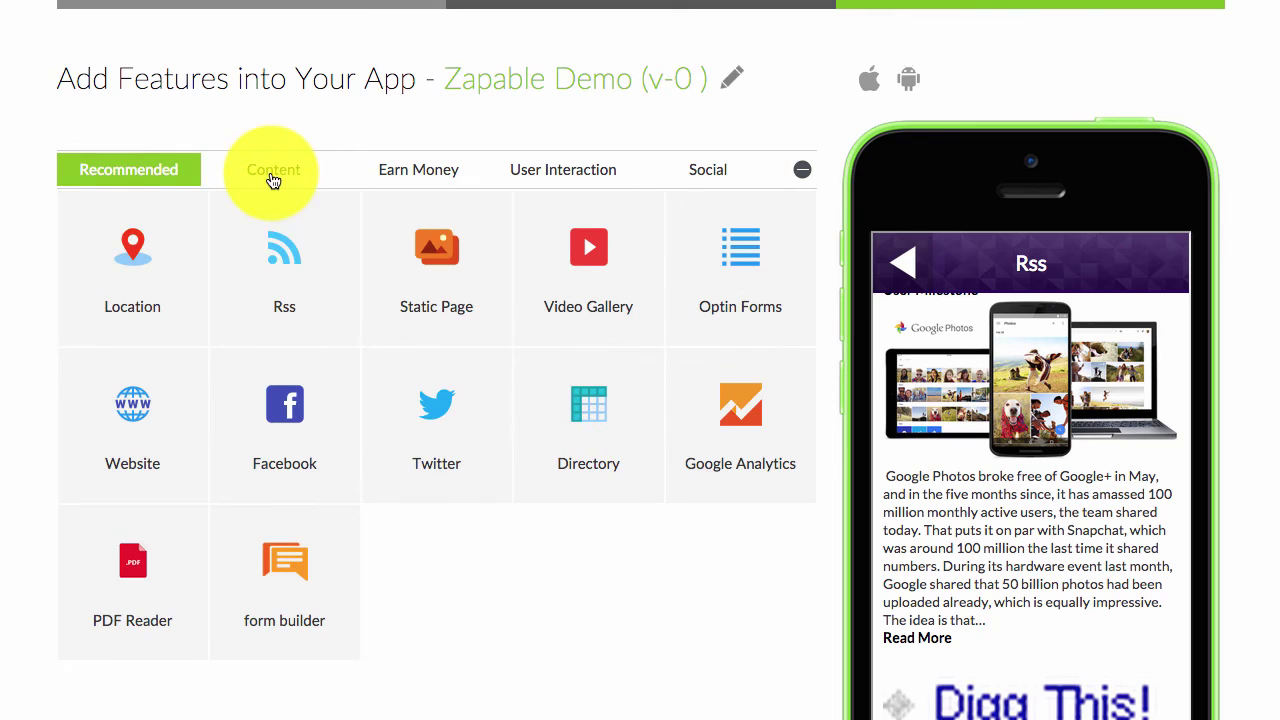
pyautogui.click(272, 171)
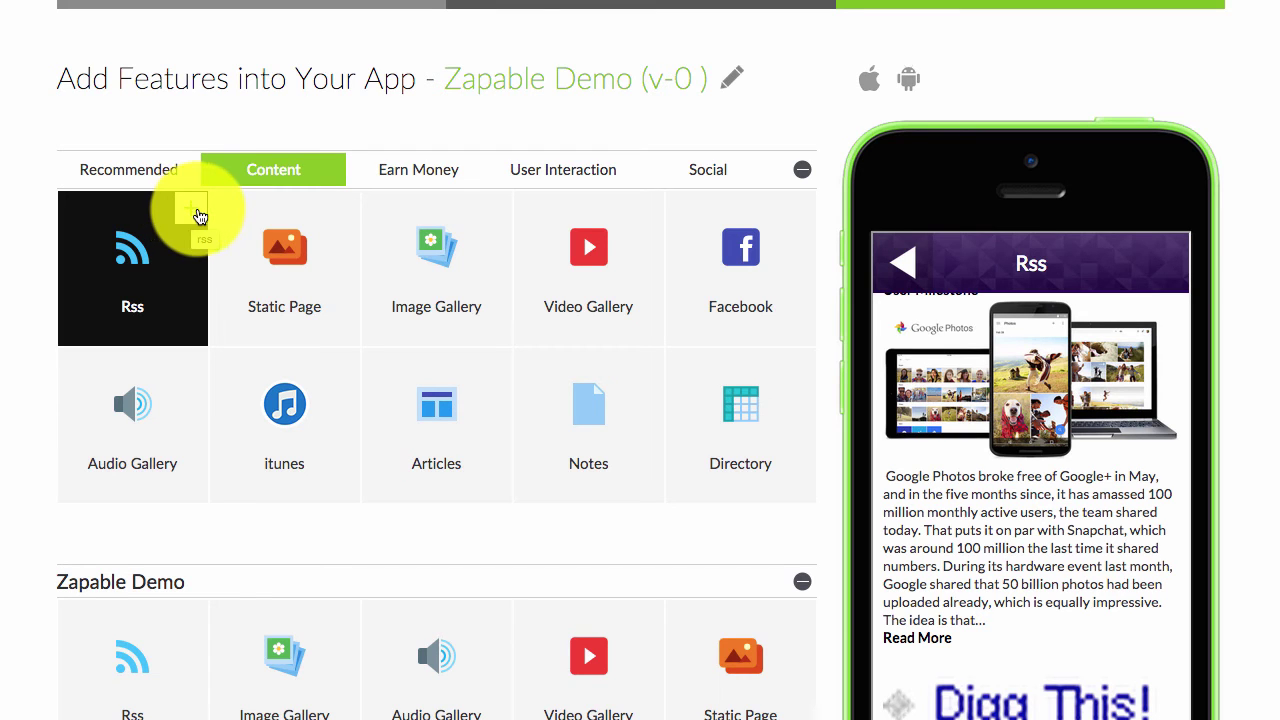
pyautogui.click(908, 270)
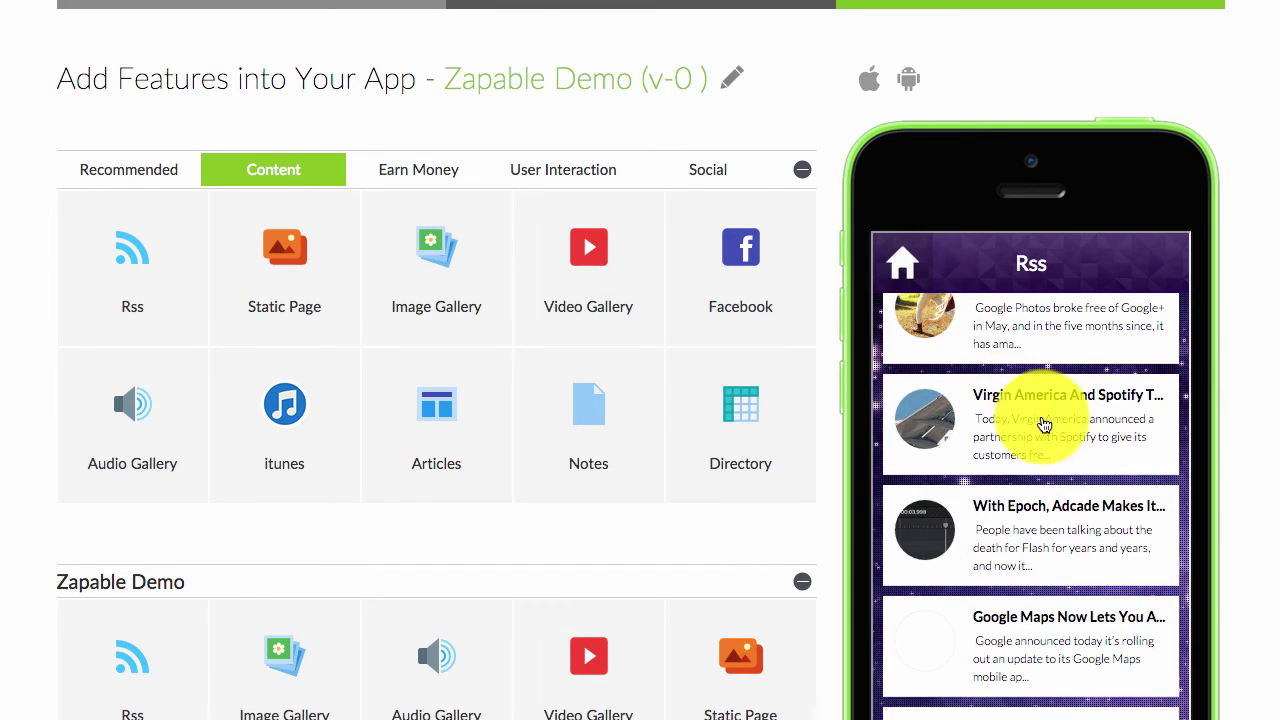
pyautogui.scroll(3, 1049, 426)
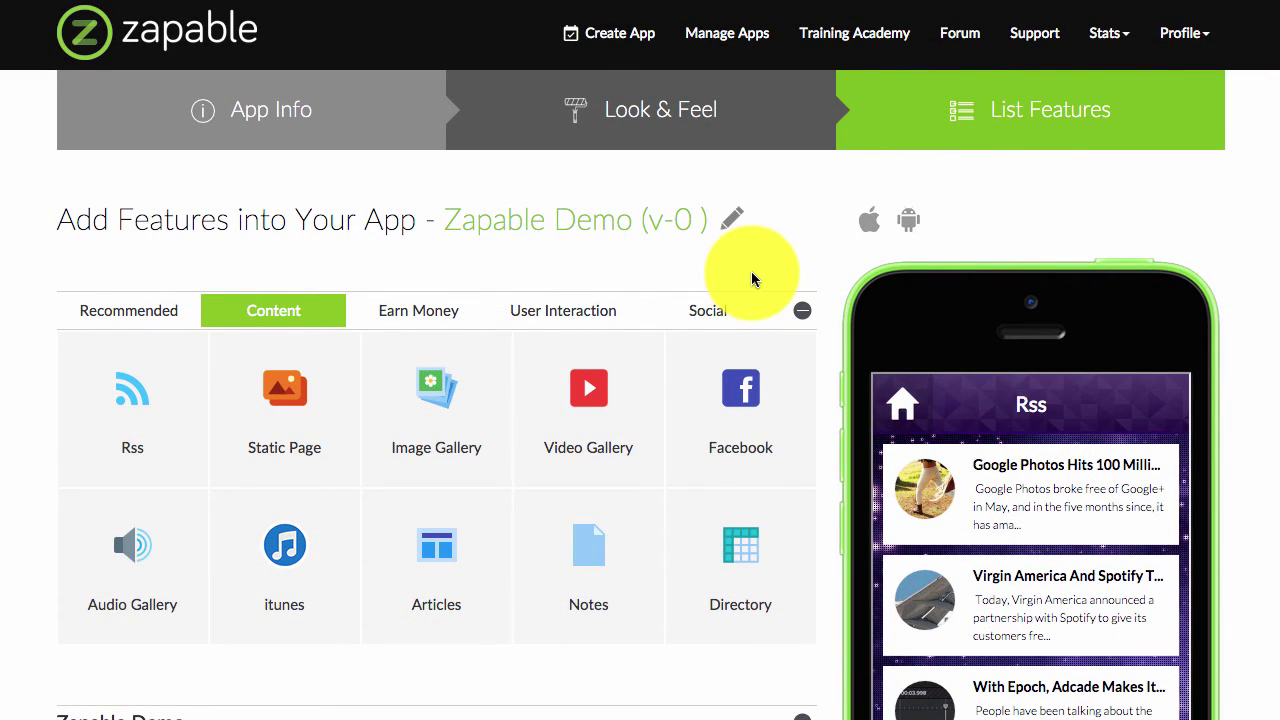
# Open the Rss feature already added to the Zapable Demo app for editing.
pyautogui.scroll(-5, 143, 414)
pyautogui.click(82, 427)
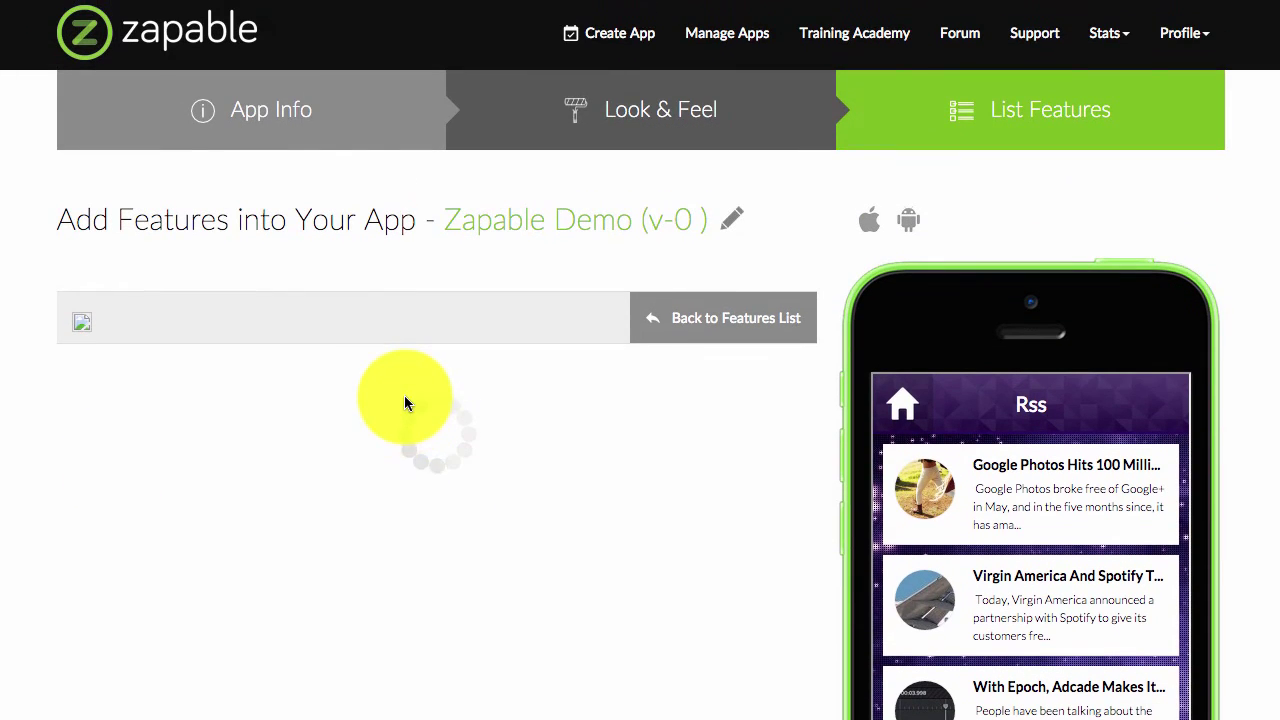